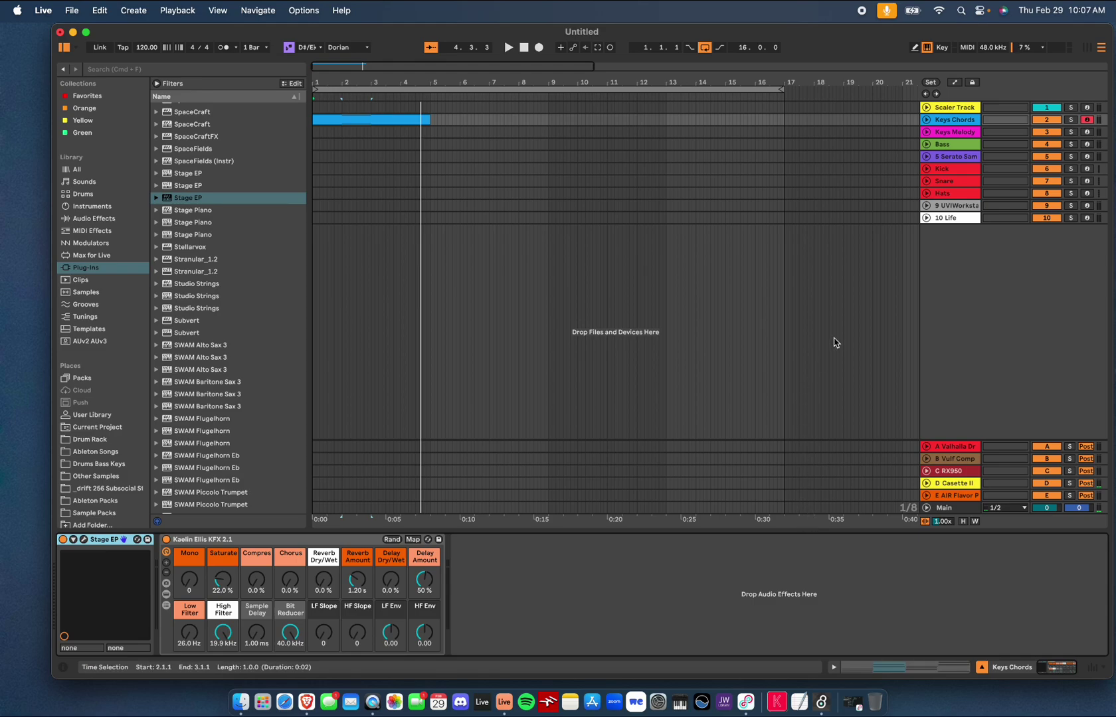
Show the Max for Live device collection, including Chord Pallet Link, in the browser
{"action": "left_click", "coordinate": [97, 256]}
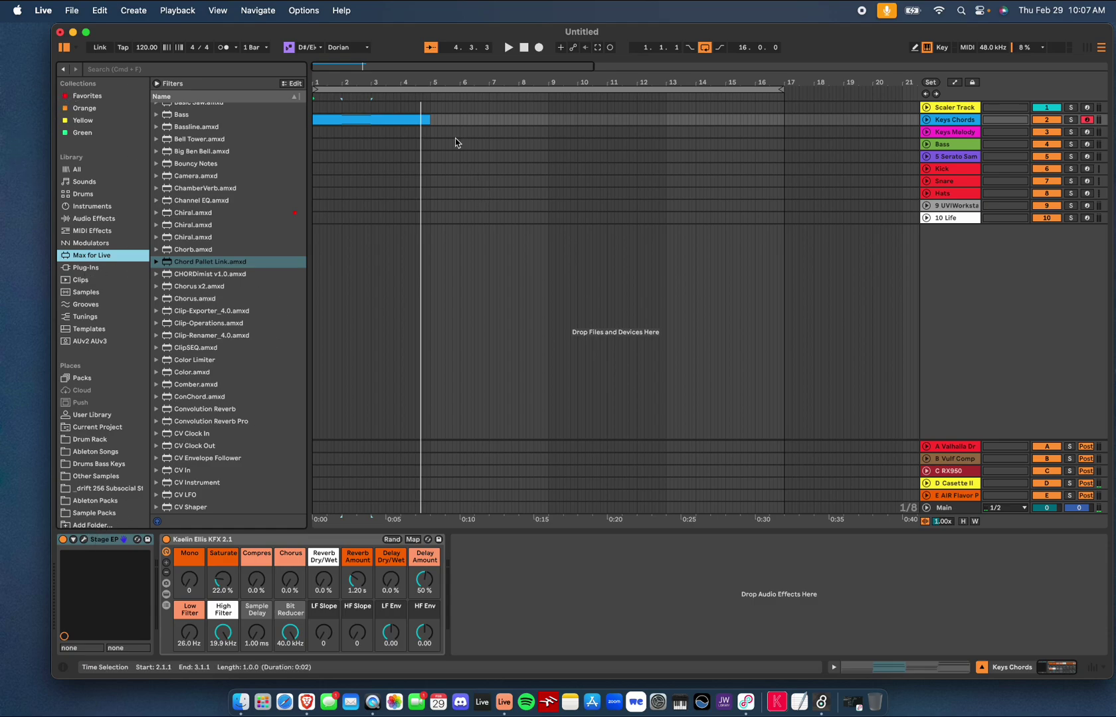
Open the Keys Chords clip's notes and load Chord Pallet as its MIDI Transform
{"action": "double_click", "coordinate": [425, 119]}
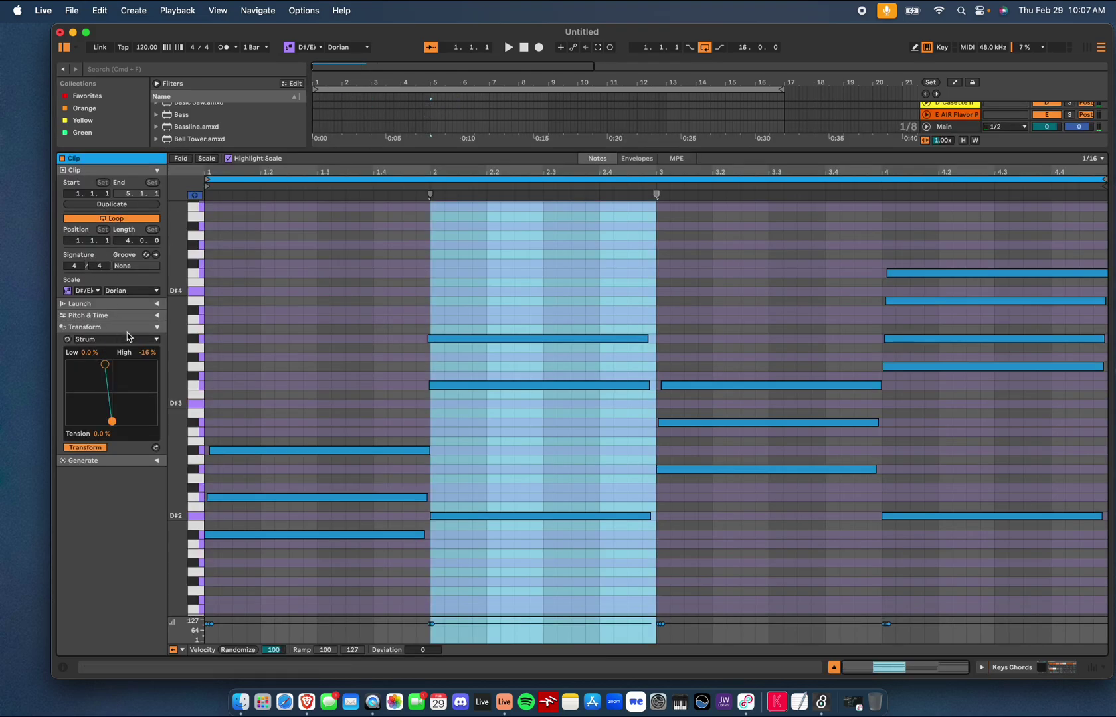
{"action": "left_click", "coordinate": [149, 340]}
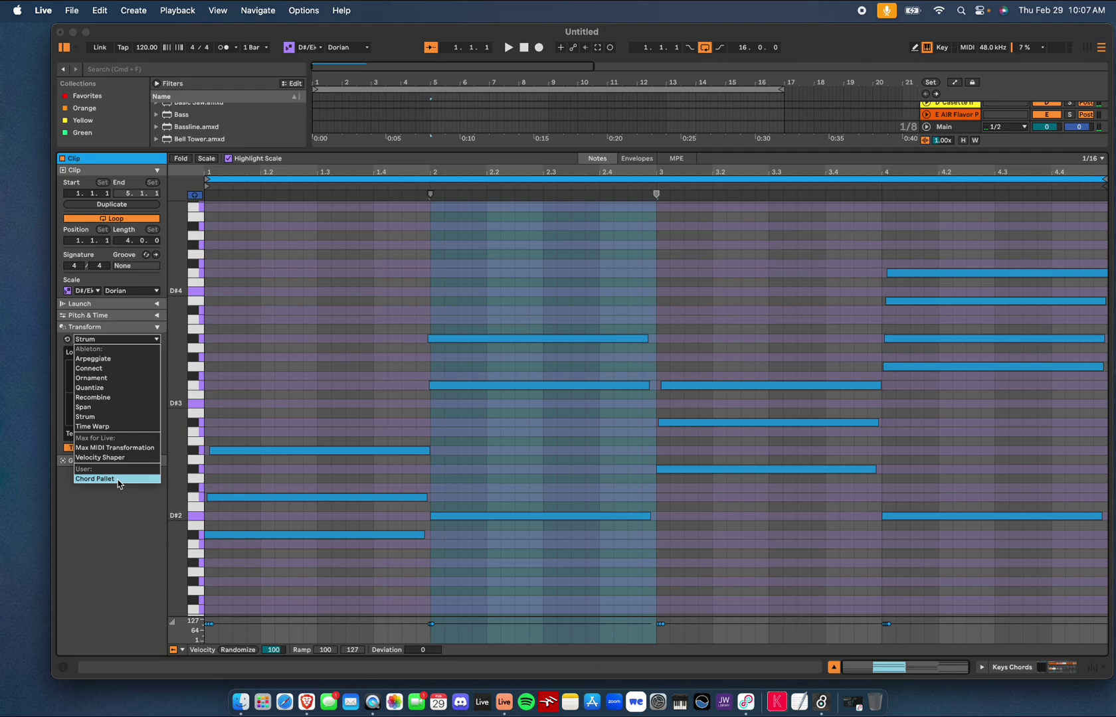
{"action": "left_click", "coordinate": [118, 484]}
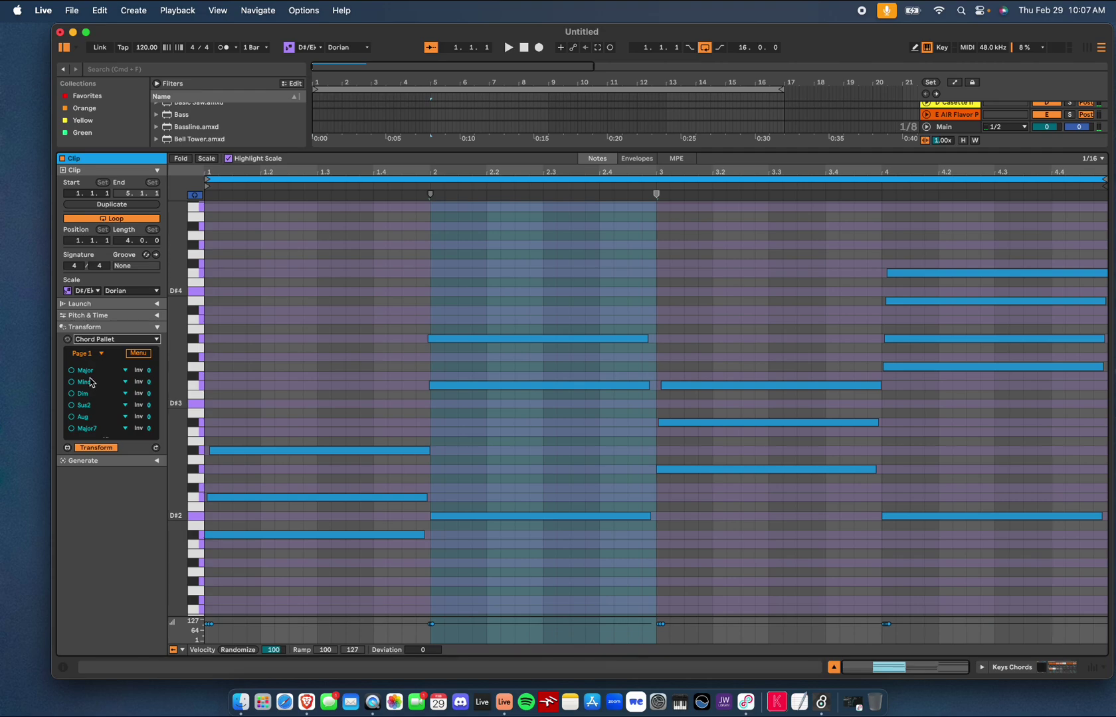
Check Chord Pallet's chord types unchanged, then select bar 1's three-note C#2–A#2 chord
{"action": "left_click", "coordinate": [87, 372]}
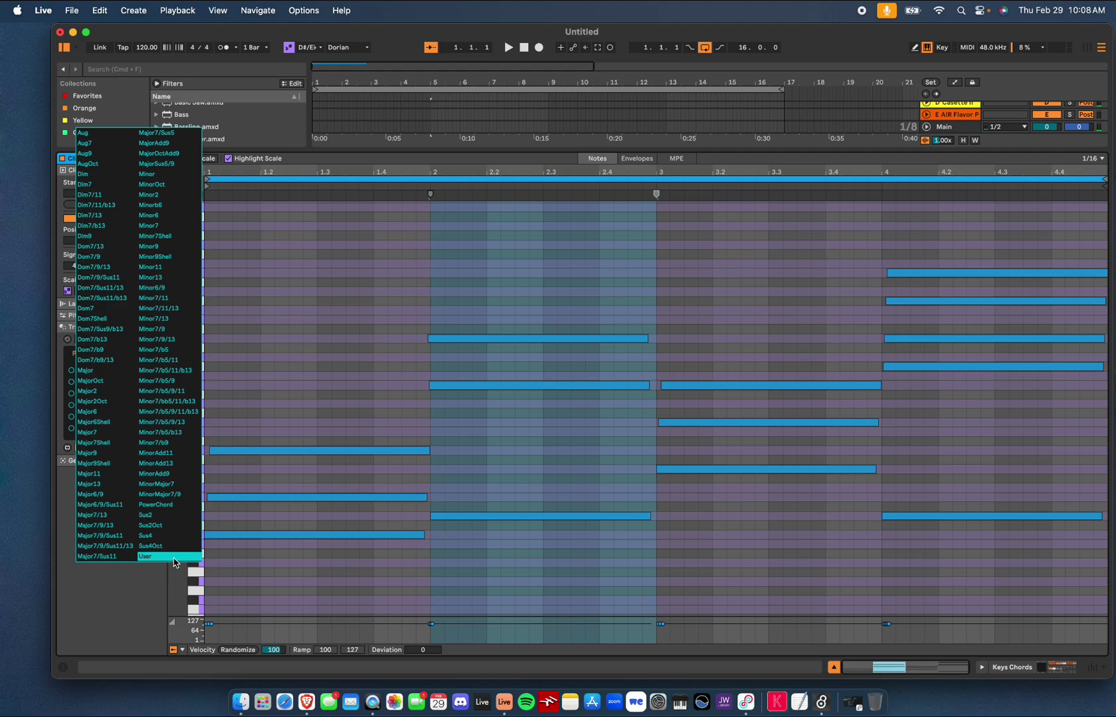
{"action": "left_click", "coordinate": [94, 595]}
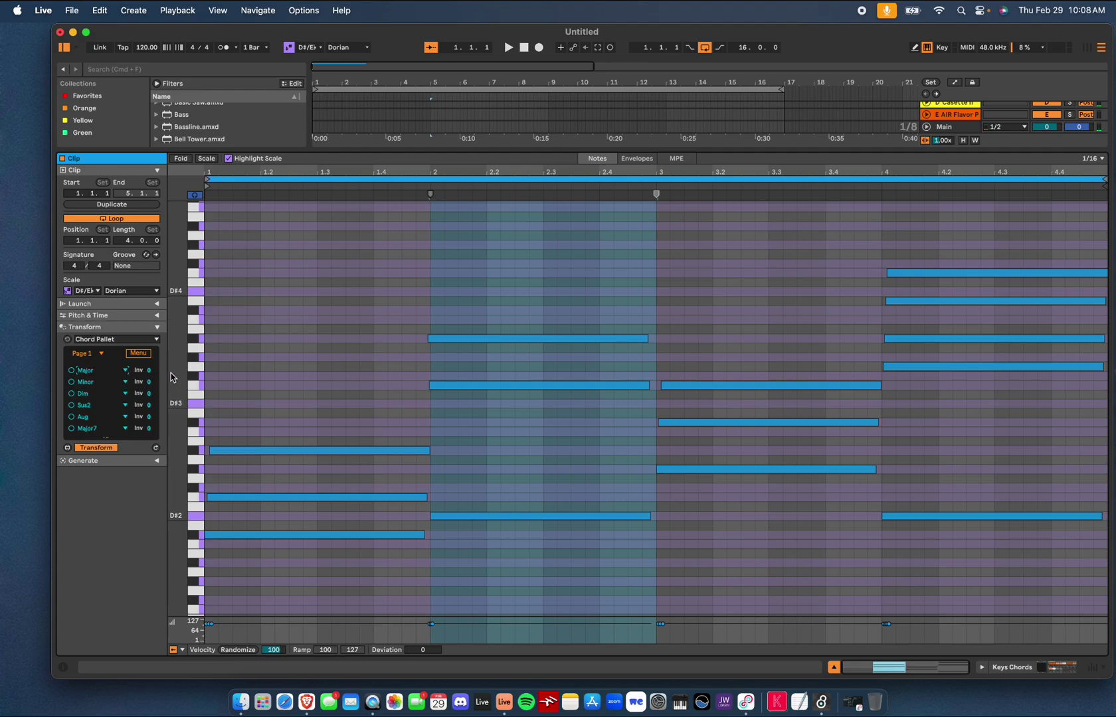
{"action": "left_click", "coordinate": [635, 305]}
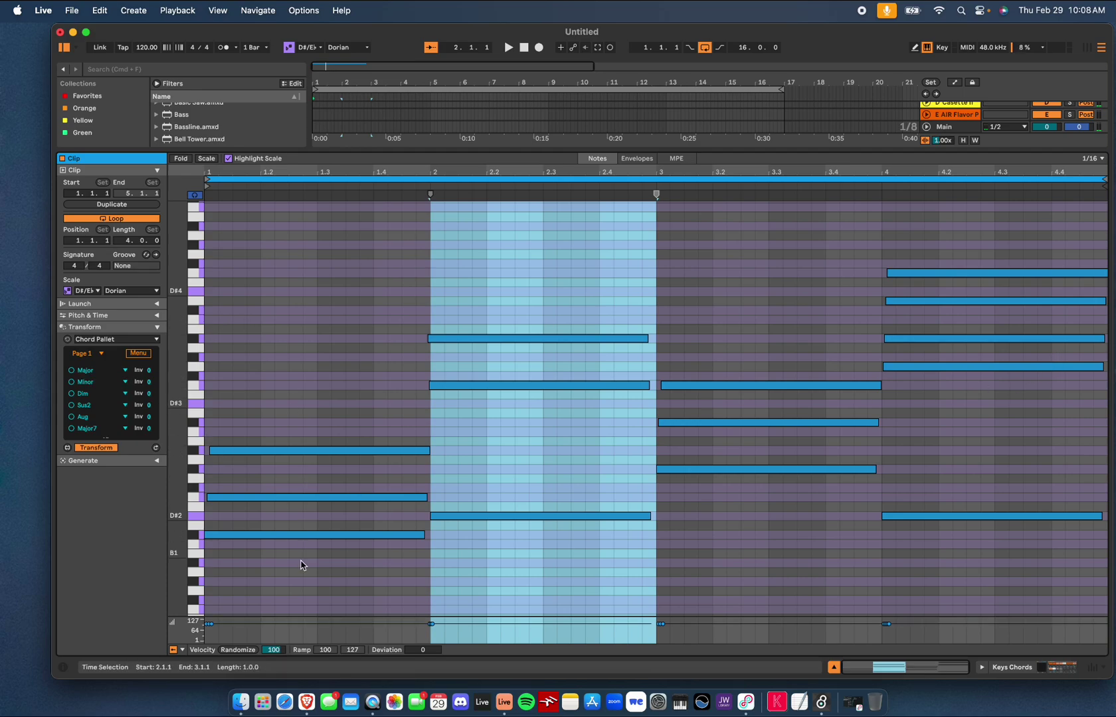
{"action": "left_click", "coordinate": [345, 370]}
{"action": "left_click_drag", "start_coordinate": [345, 370], "coordinate": [303, 565]}
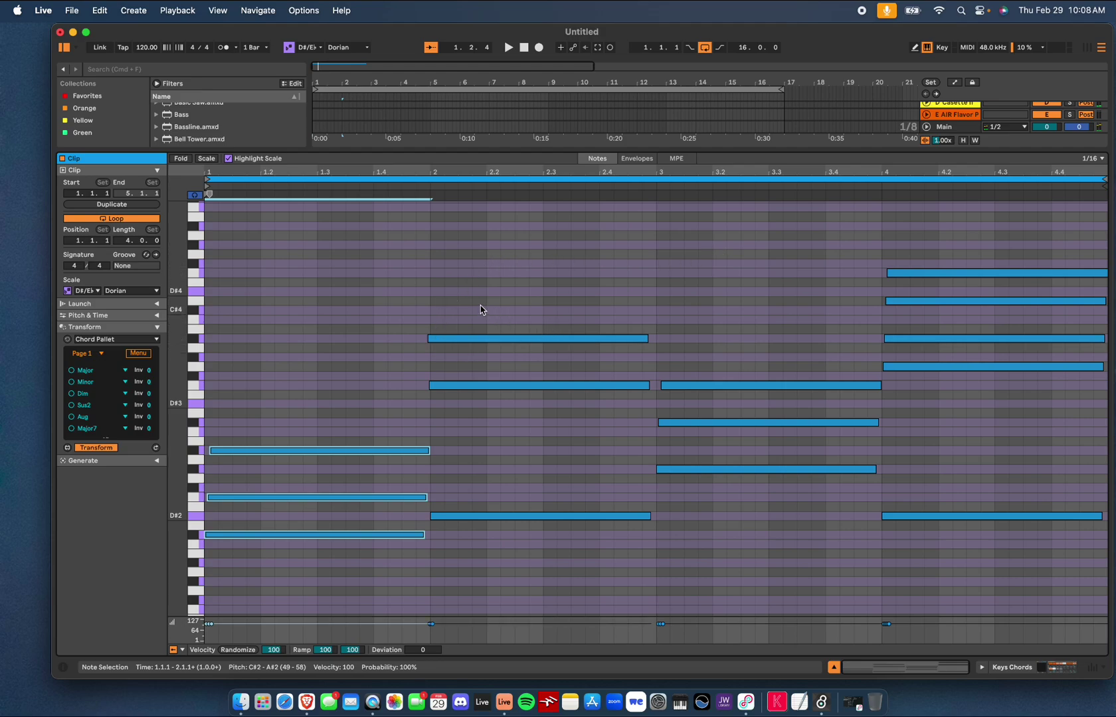
Switch the clip's MIDI Transform back to Strum
{"action": "left_click", "coordinate": [157, 343]}
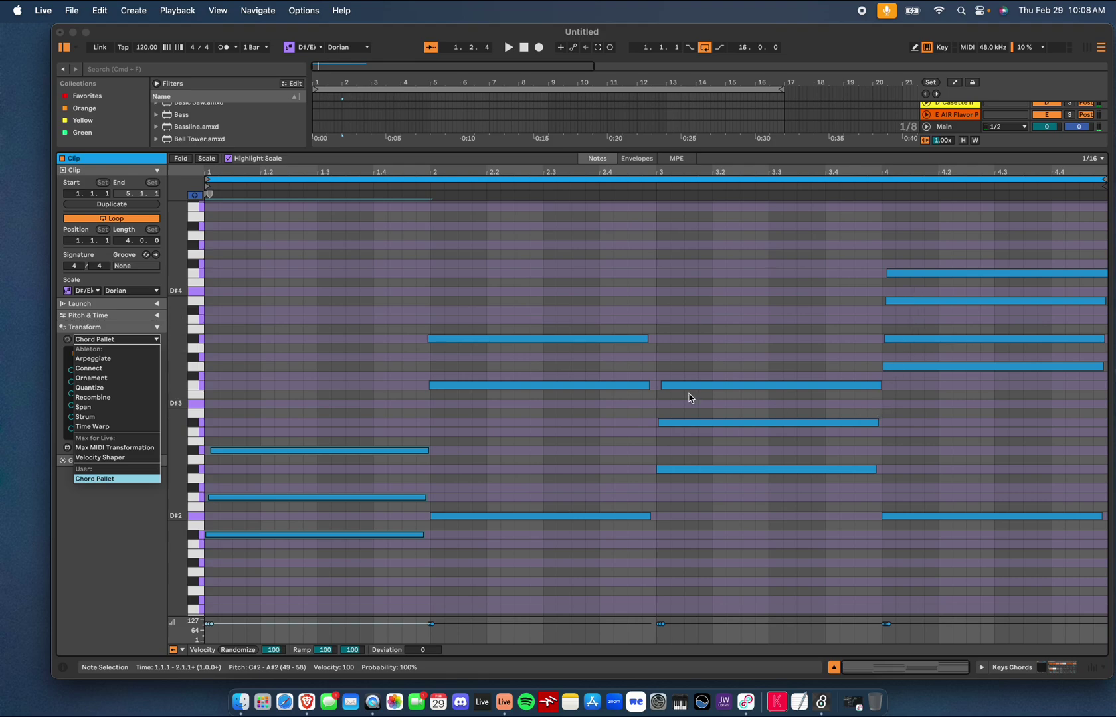
{"action": "left_click", "coordinate": [109, 479]}
{"action": "left_click", "coordinate": [147, 341]}
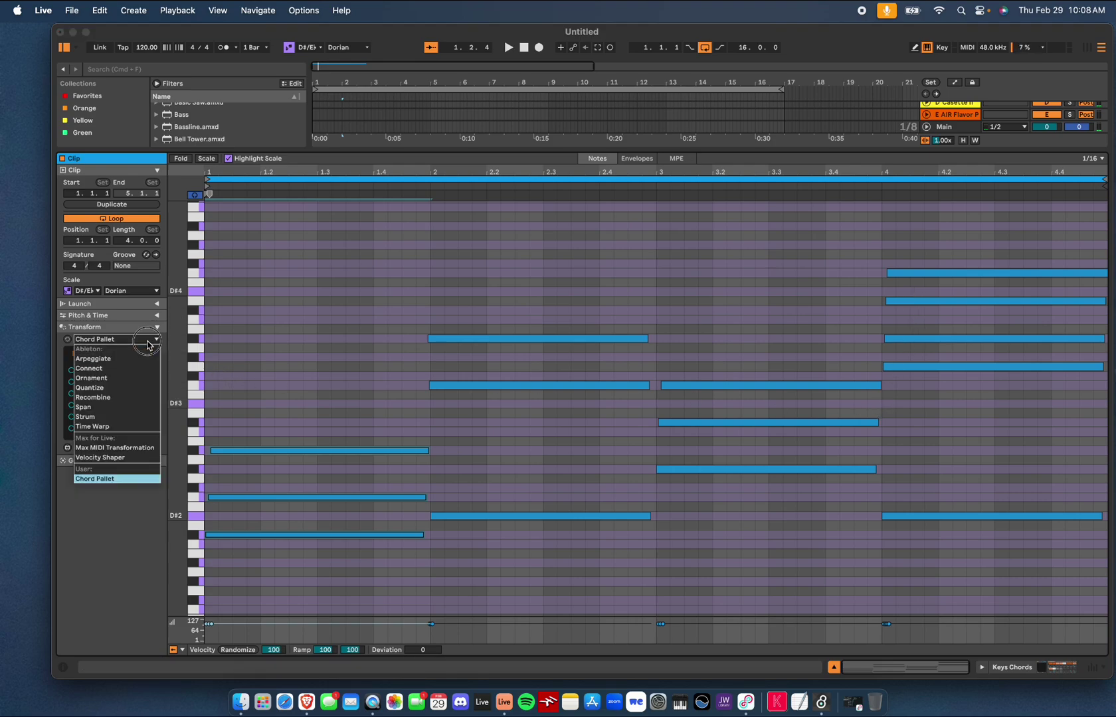
{"action": "left_click", "coordinate": [106, 416]}
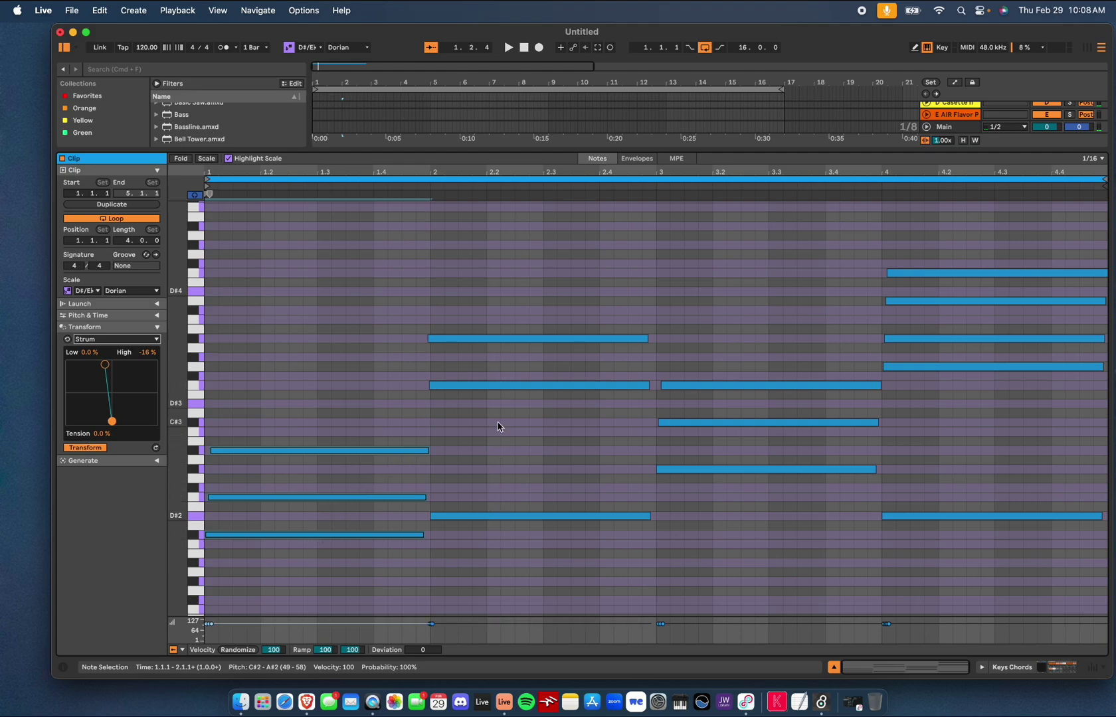
Play the clip from the start to hear the strummed chords, then stop
{"action": "left_click", "coordinate": [523, 48]}
{"action": "left_click", "coordinate": [509, 48]}
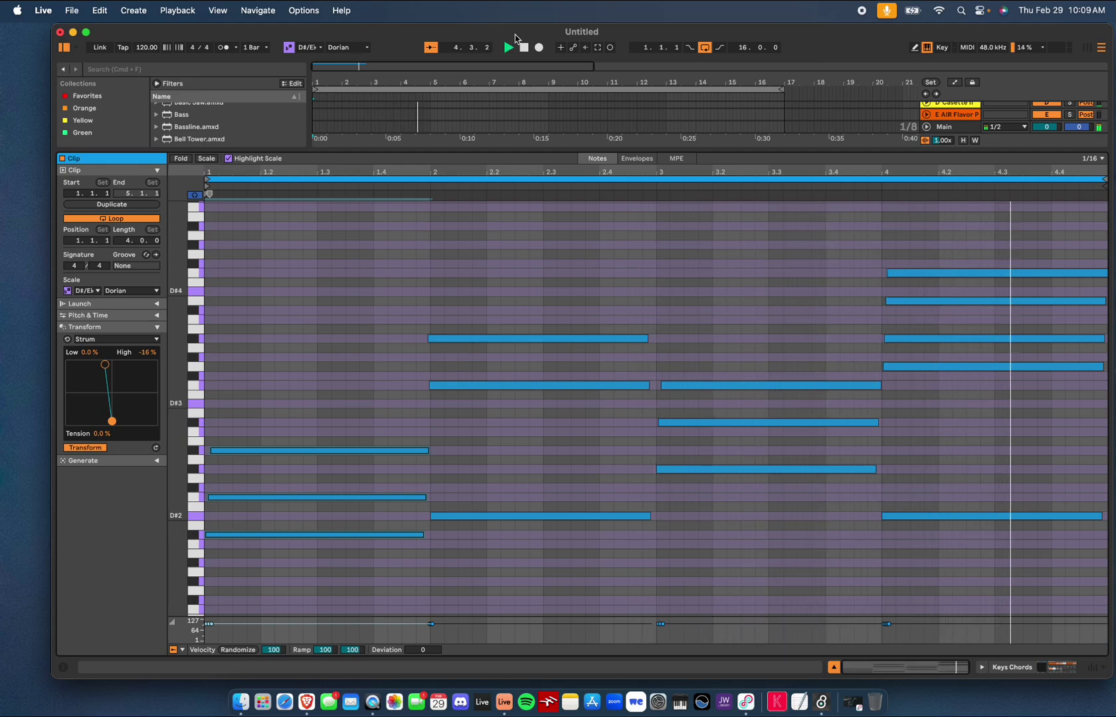
{"action": "left_click", "coordinate": [523, 48]}
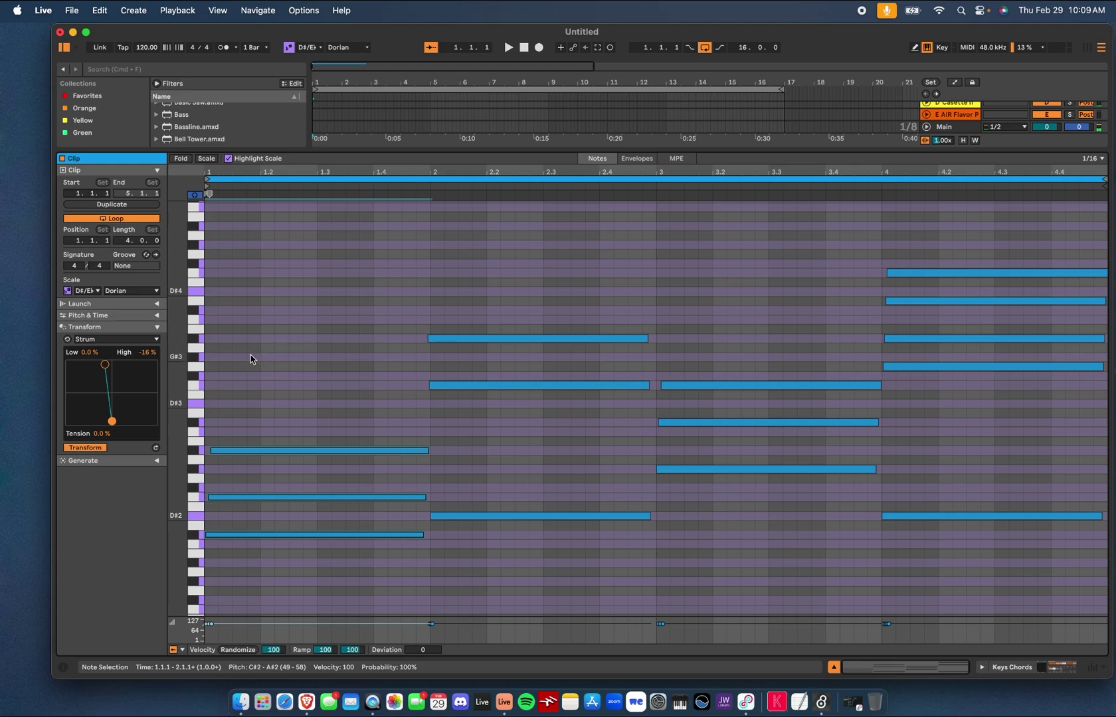
Add short test notes F#4, G#4, B4 and D#4 in bar 1 and select them
{"action": "double_click", "coordinate": [209, 264]}
{"action": "double_click", "coordinate": [211, 245]}
{"action": "double_click", "coordinate": [210, 207]}
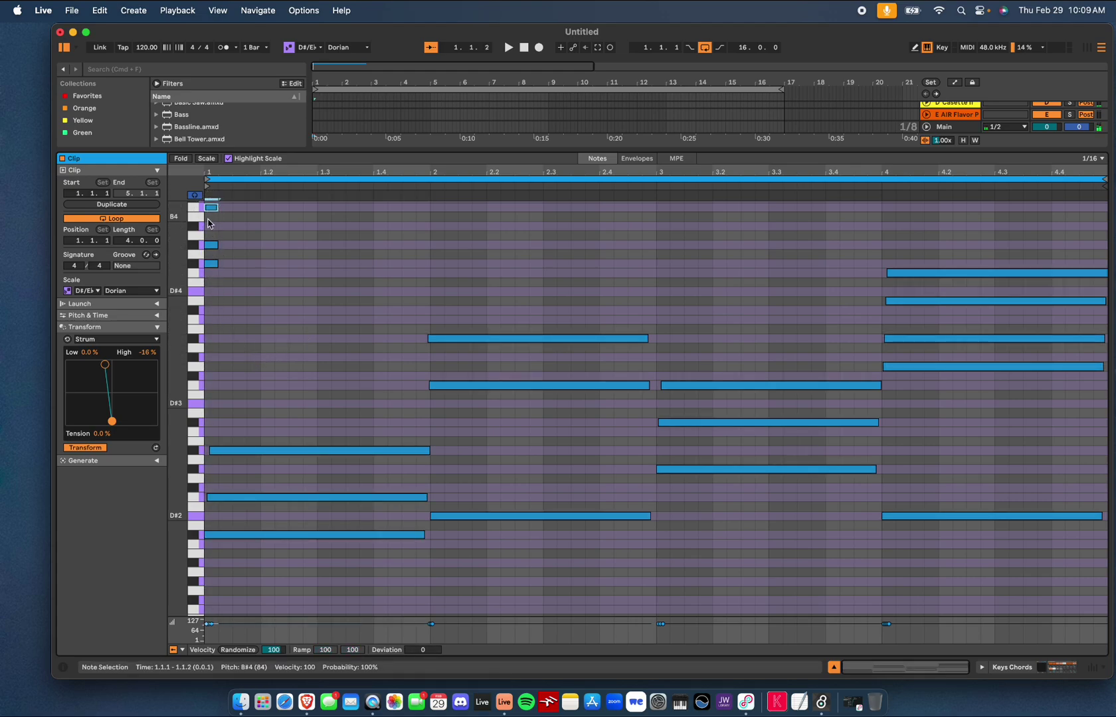
{"action": "double_click", "coordinate": [211, 291]}
{"action": "left_click_drag", "start_coordinate": [224, 204], "coordinate": [184, 348]}
Load Chord Pallet and change its second slot from Minor to Minor7
{"action": "left_click", "coordinate": [118, 340]}
{"action": "left_click", "coordinate": [95, 478]}
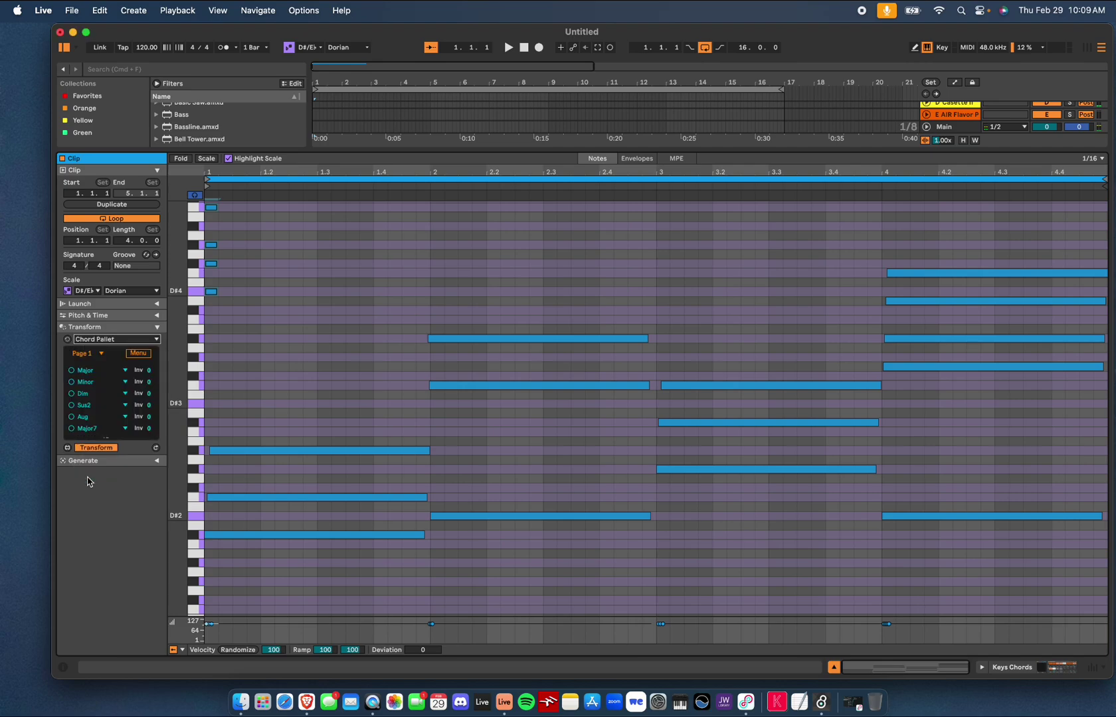
{"action": "left_click", "coordinate": [124, 382]}
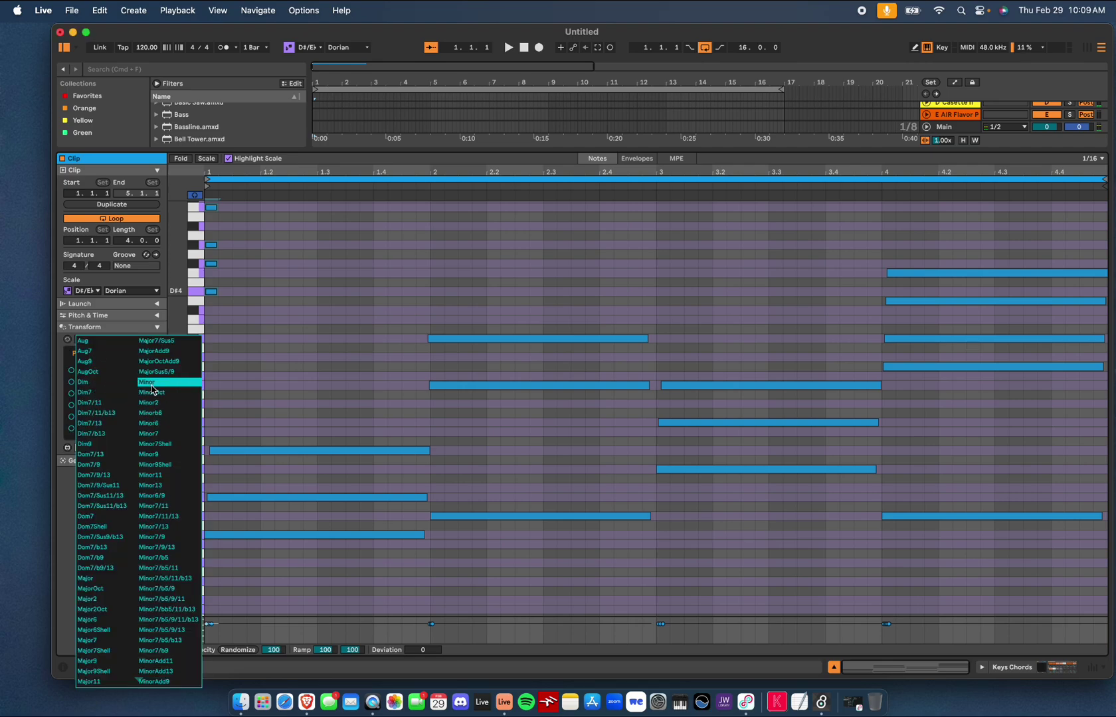
{"action": "left_click", "coordinate": [164, 434]}
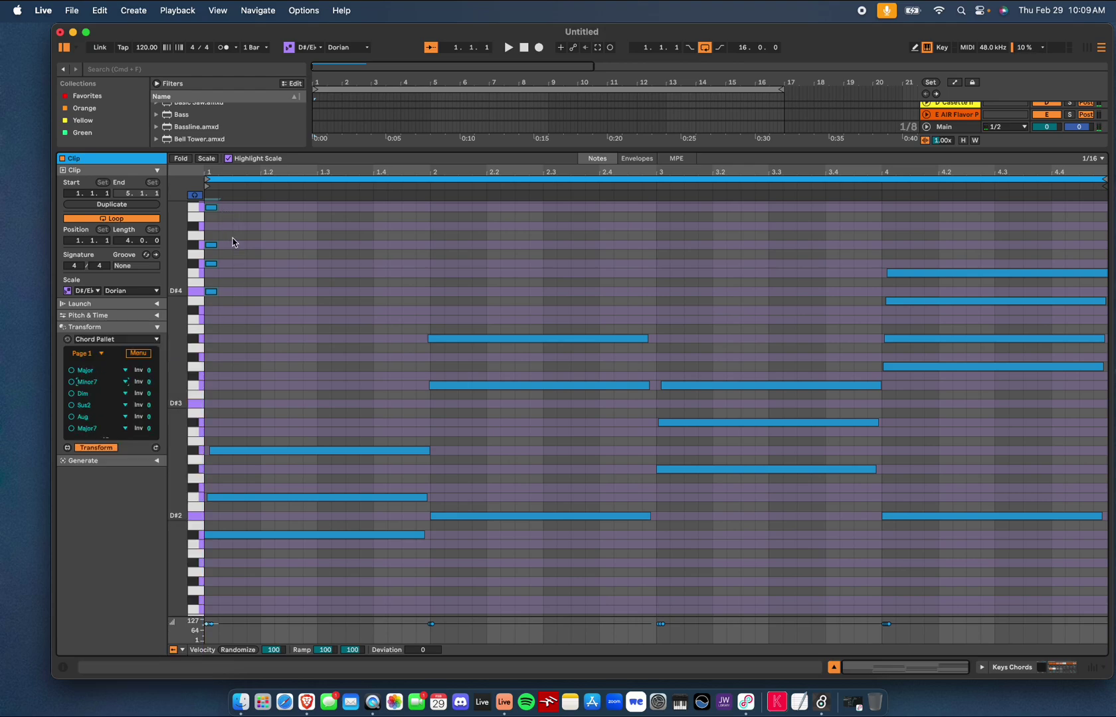
Set the Minor7 slot's inversion to -1
{"action": "scroll", "coordinate": [232, 242], "scroll_direction": "up", "scroll_amount": 3}
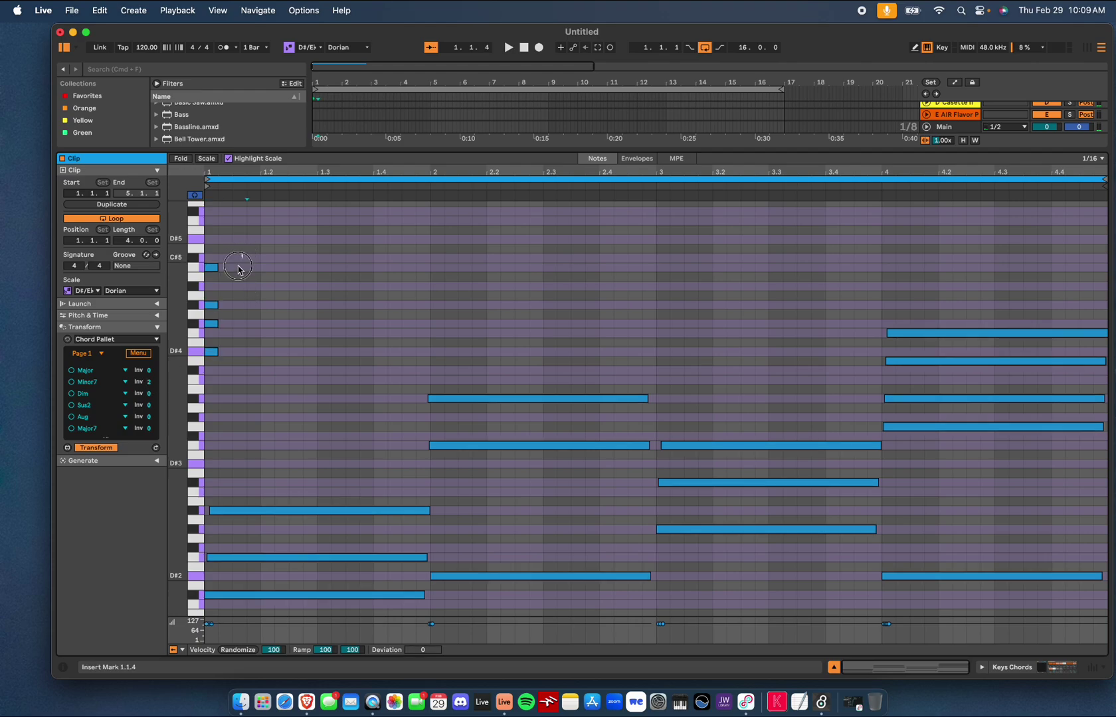
{"action": "left_click_drag", "start_coordinate": [238, 263], "coordinate": [206, 360]}
{"action": "left_click", "coordinate": [148, 379]}
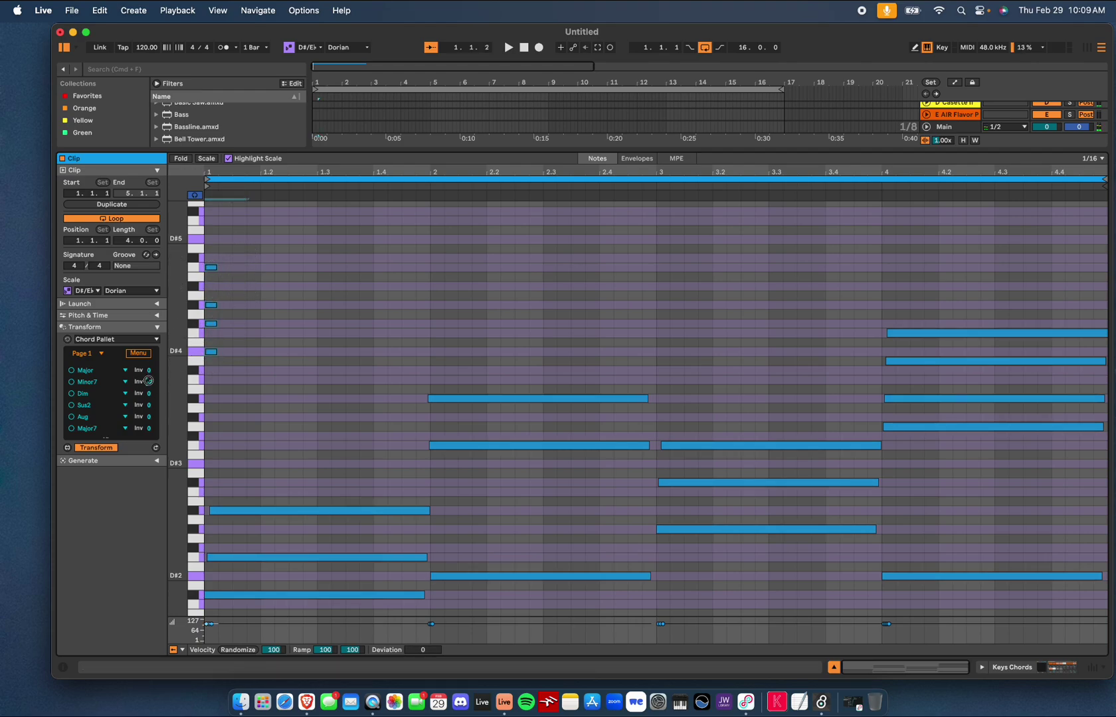
{"action": "scroll", "coordinate": [148, 385], "scroll_direction": "down", "scroll_amount": 2}
{"action": "mouse_move", "coordinate": [148, 383]}
{"action": "left_mouse_down"}
{"action": "mouse_move", "coordinate": [148, 402]}
{"action": "mouse_move", "coordinate": [149, 388]}
{"action": "left_mouse_up"}
Delete the four short test notes from bar 1
{"action": "left_click_drag", "start_coordinate": [243, 249], "coordinate": [208, 351]}
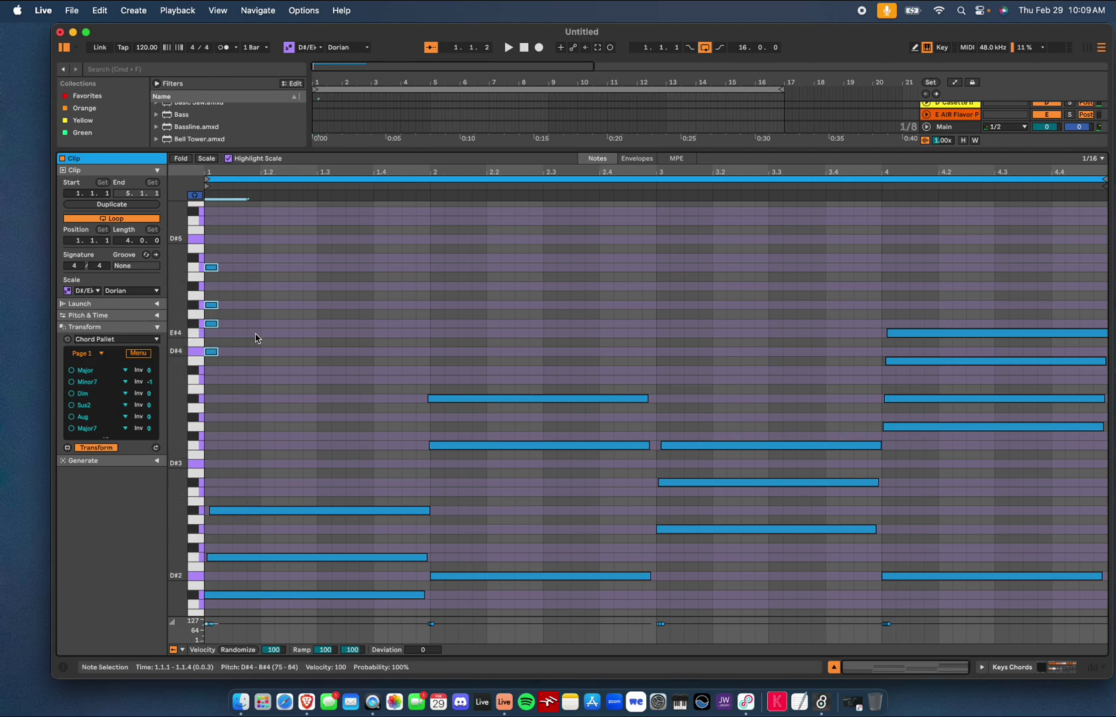
{"action": "left_click_drag", "start_coordinate": [241, 251], "coordinate": [192, 393]}
{"action": "key", "text": "Delete"}
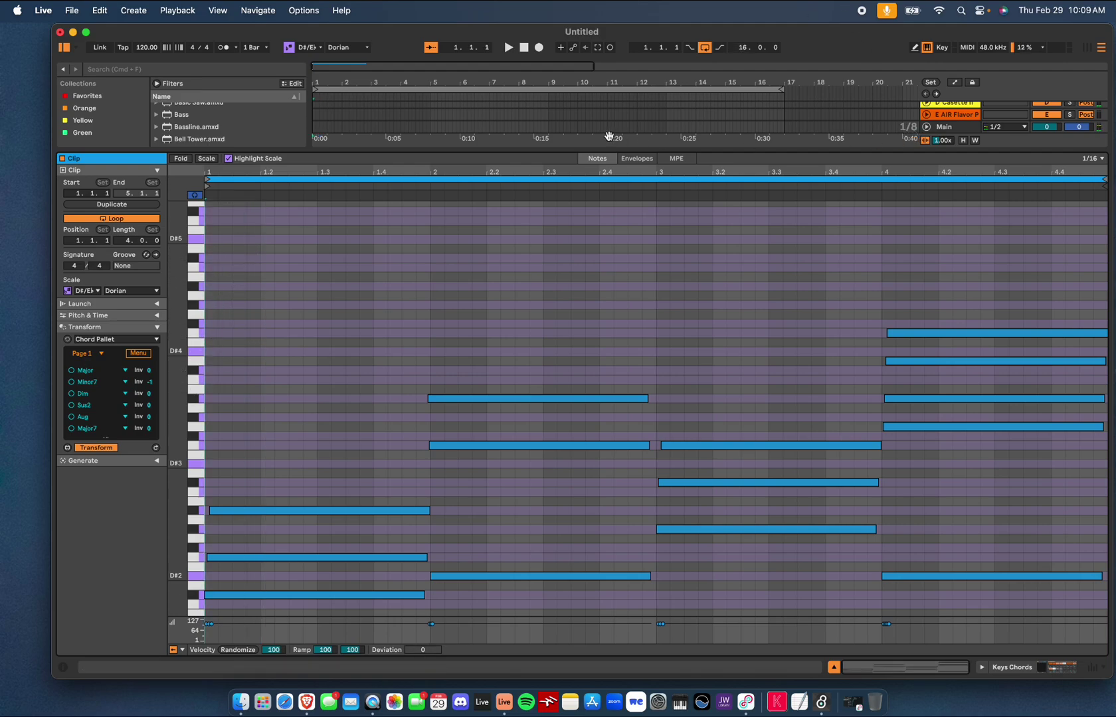
Duplicate the Keys Chords track in the arrangement
{"action": "key", "text": "shift+Tab"}
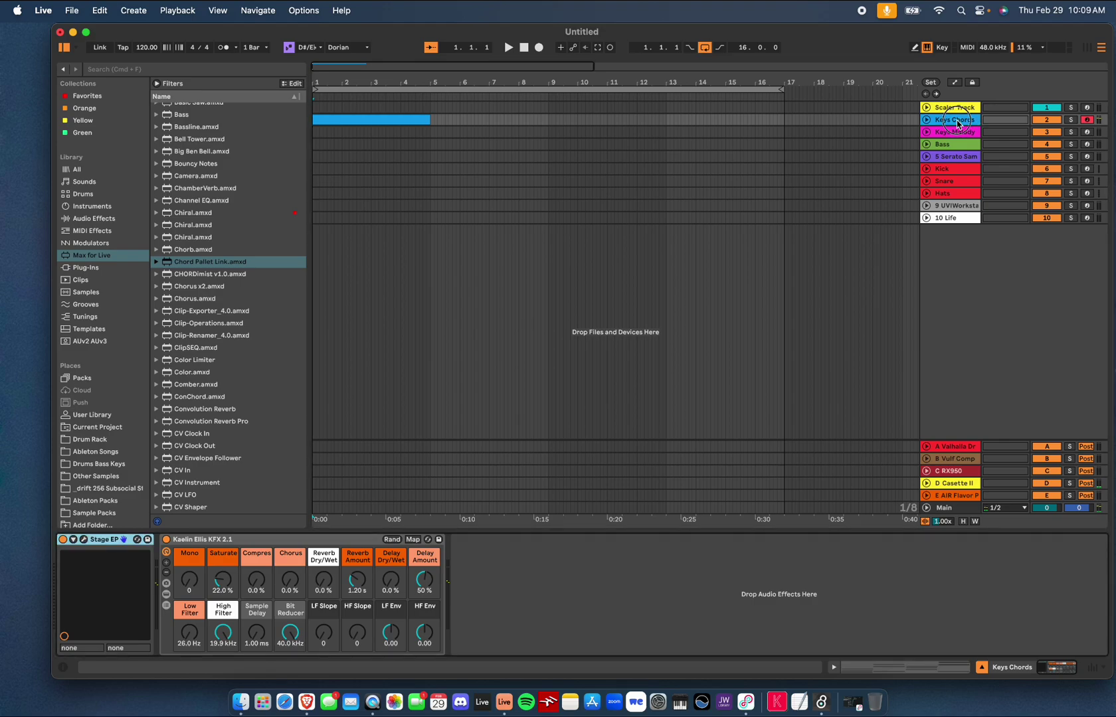
{"action": "right_click", "coordinate": [957, 123]}
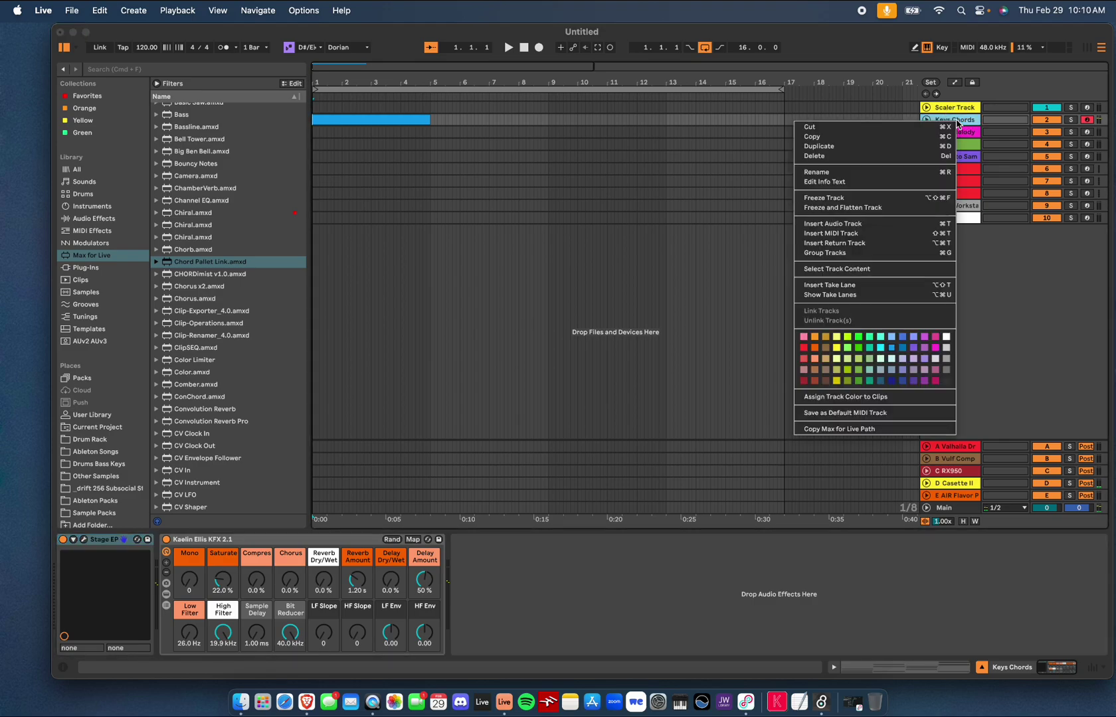
{"action": "left_click", "coordinate": [909, 146]}
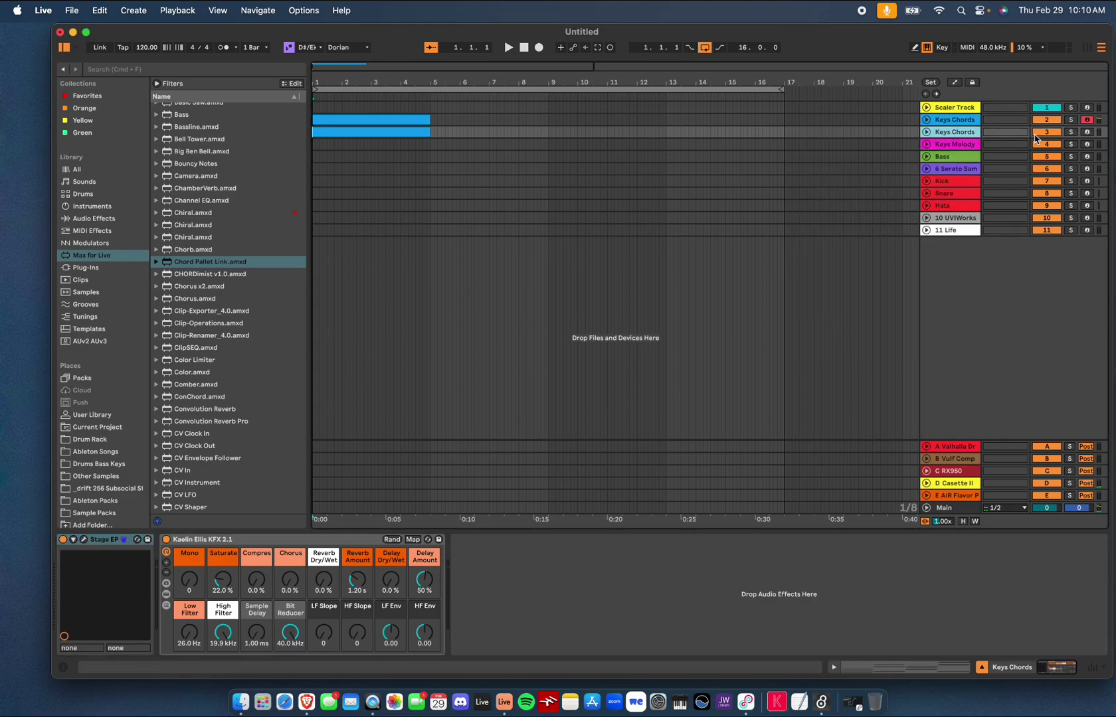
Select all the copy's chord notes and strum them with Strum High at 2.0%
{"action": "double_click", "coordinate": [383, 129]}
{"action": "left_click_drag", "start_coordinate": [942, 302], "coordinate": [202, 596]}
{"action": "scroll", "coordinate": [325, 523], "scroll_direction": "down", "scroll_amount": 3}
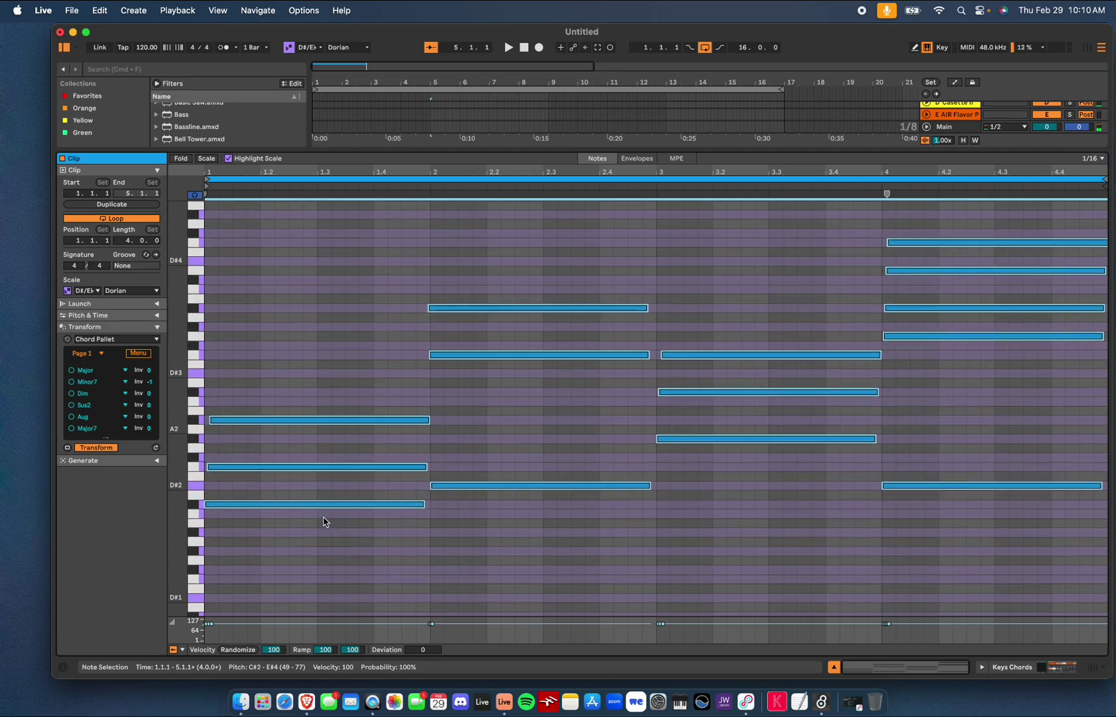
{"action": "left_click", "coordinate": [137, 339]}
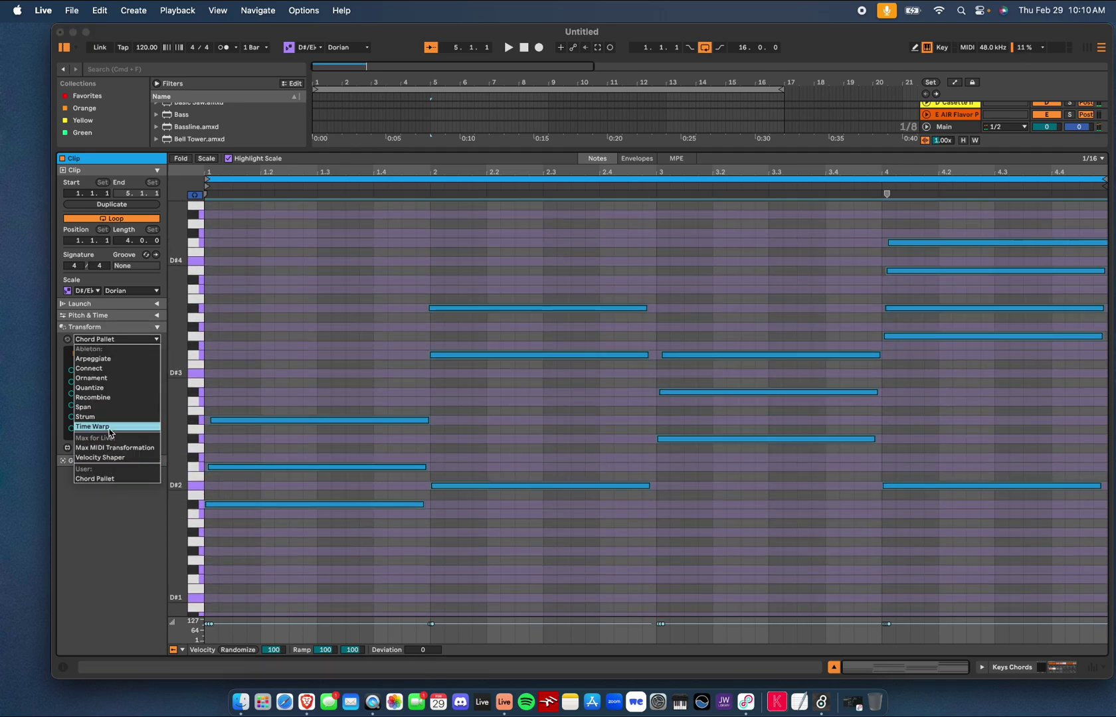
{"action": "left_click", "coordinate": [108, 417]}
{"action": "left_click_drag", "start_coordinate": [103, 368], "coordinate": [113, 370]}
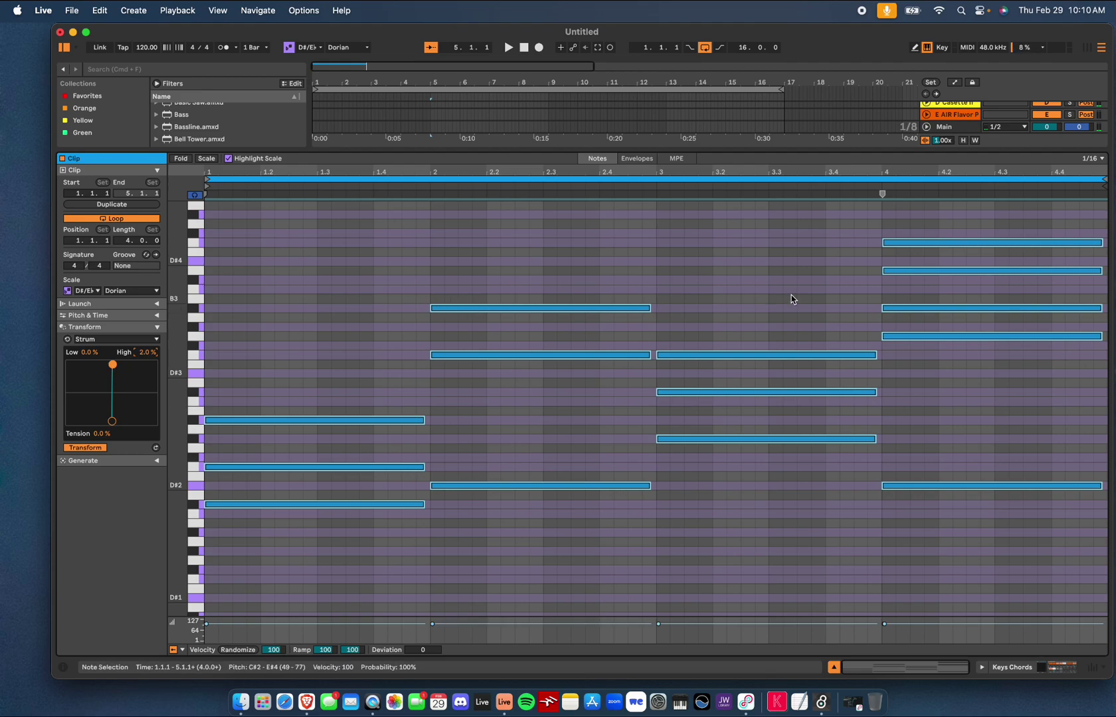
Reload Chord Pallet, select bar 1's three-note chord, and set the first slot to Minor6
{"action": "left_click", "coordinate": [152, 340]}
{"action": "left_click", "coordinate": [94, 478]}
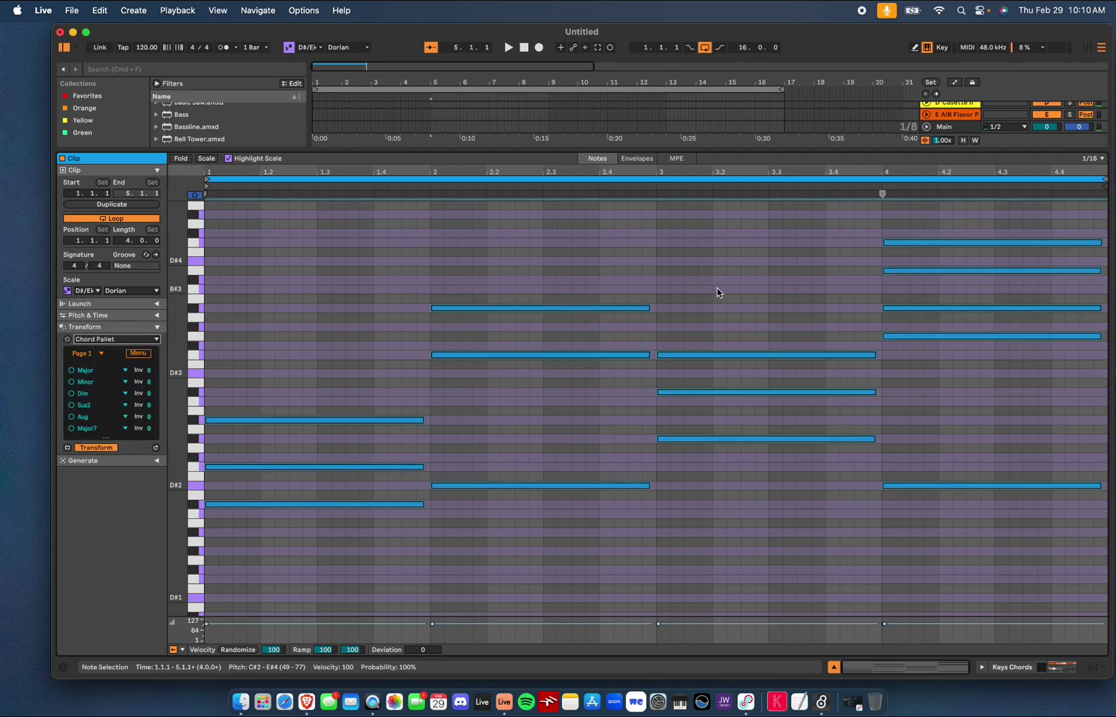
{"action": "left_click_drag", "start_coordinate": [364, 307], "coordinate": [326, 563]}
{"action": "left_click", "coordinate": [96, 370]}
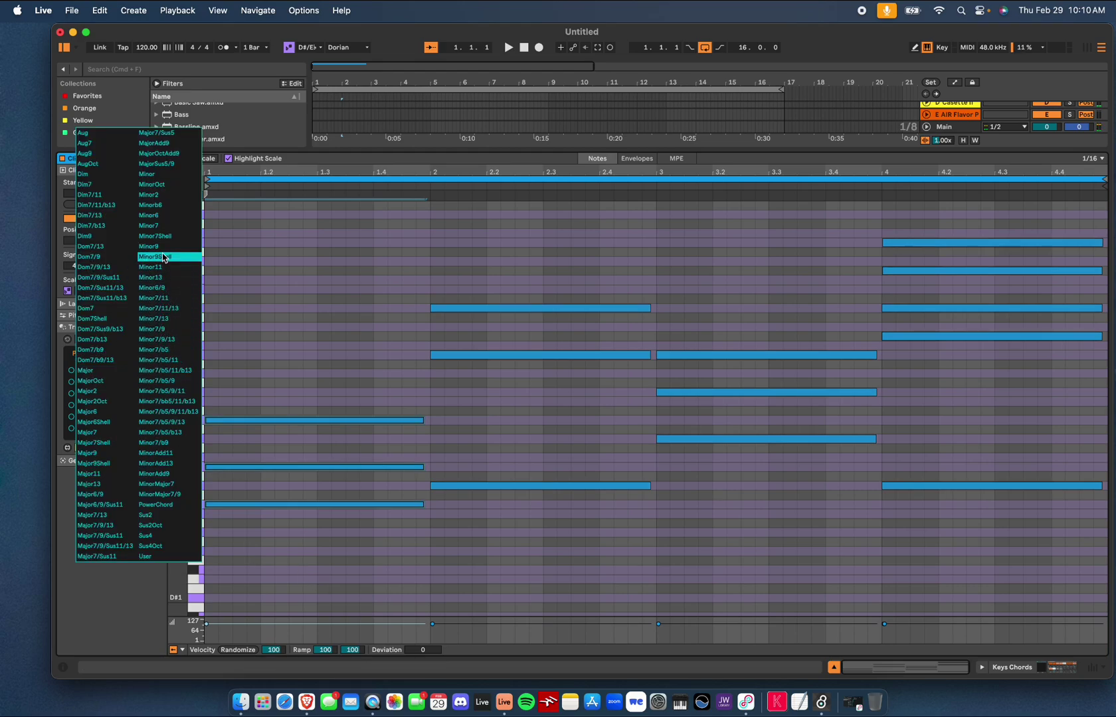
{"action": "left_click", "coordinate": [160, 216]}
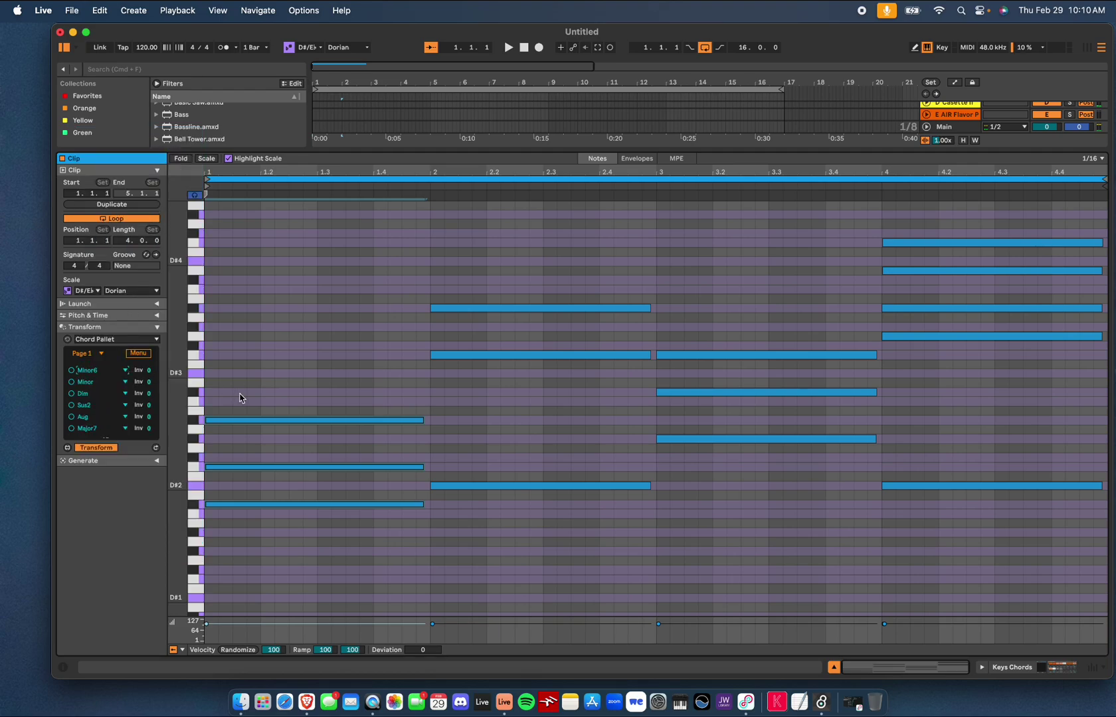
Apply Minor6 to bar 1's chord and, while playing, lower its inversion toward D#1
{"action": "left_click", "coordinate": [72, 369]}
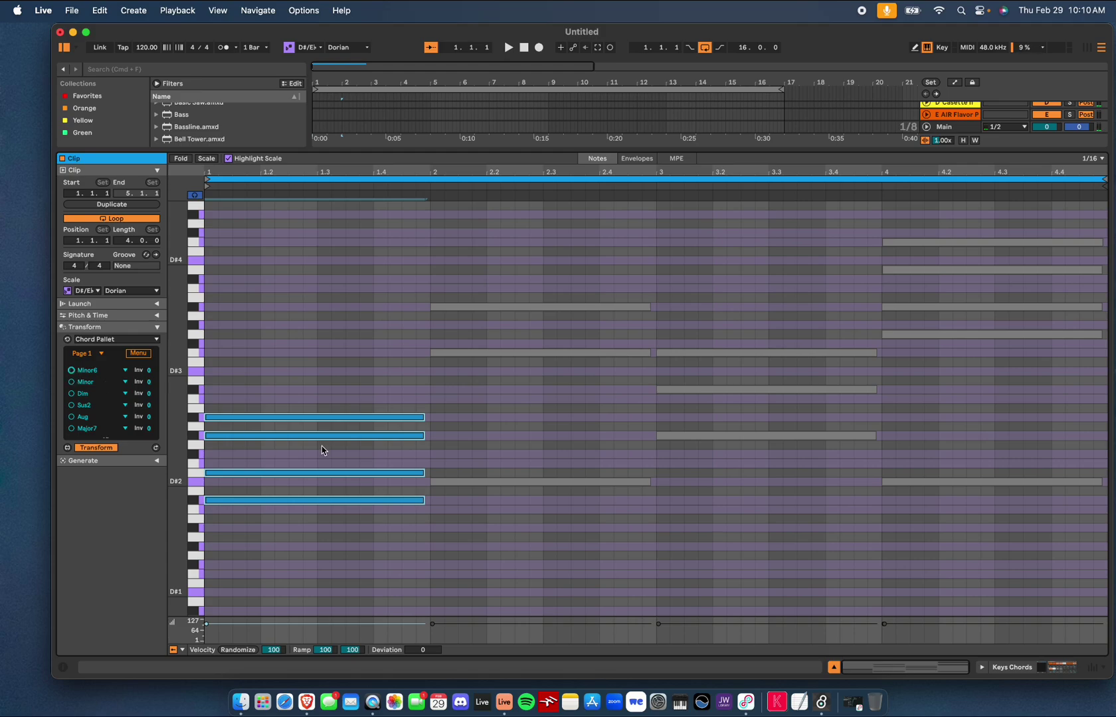
{"action": "key", "text": "space"}
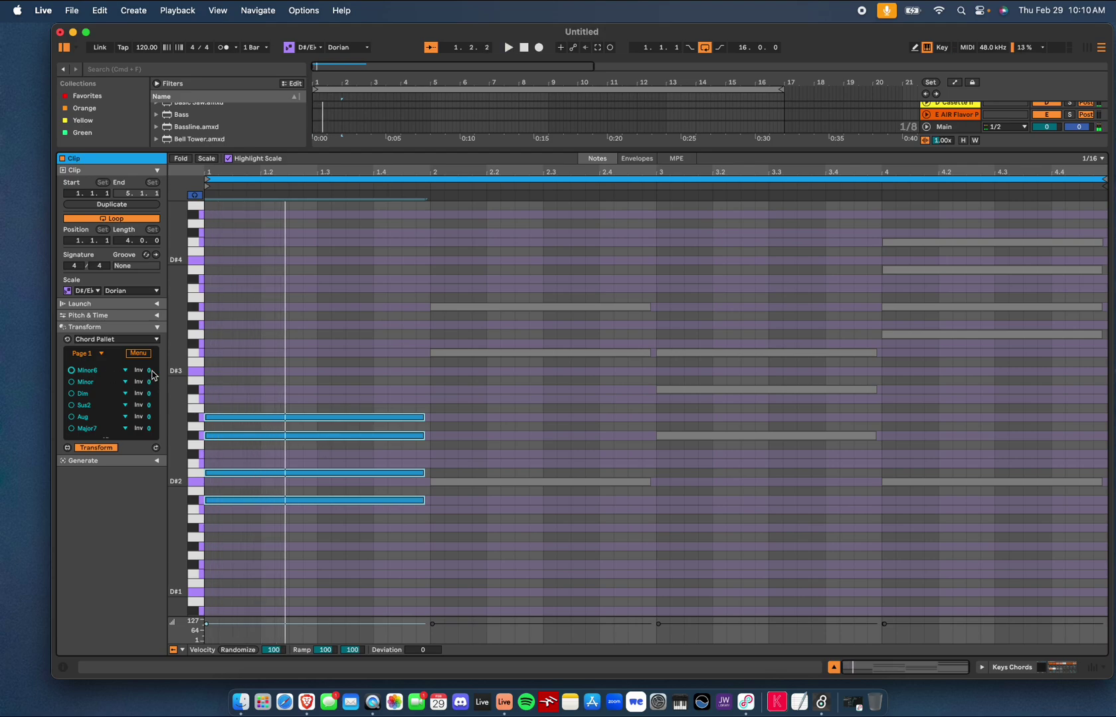
{"action": "left_click_drag", "start_coordinate": [148, 372], "coordinate": [148, 370]}
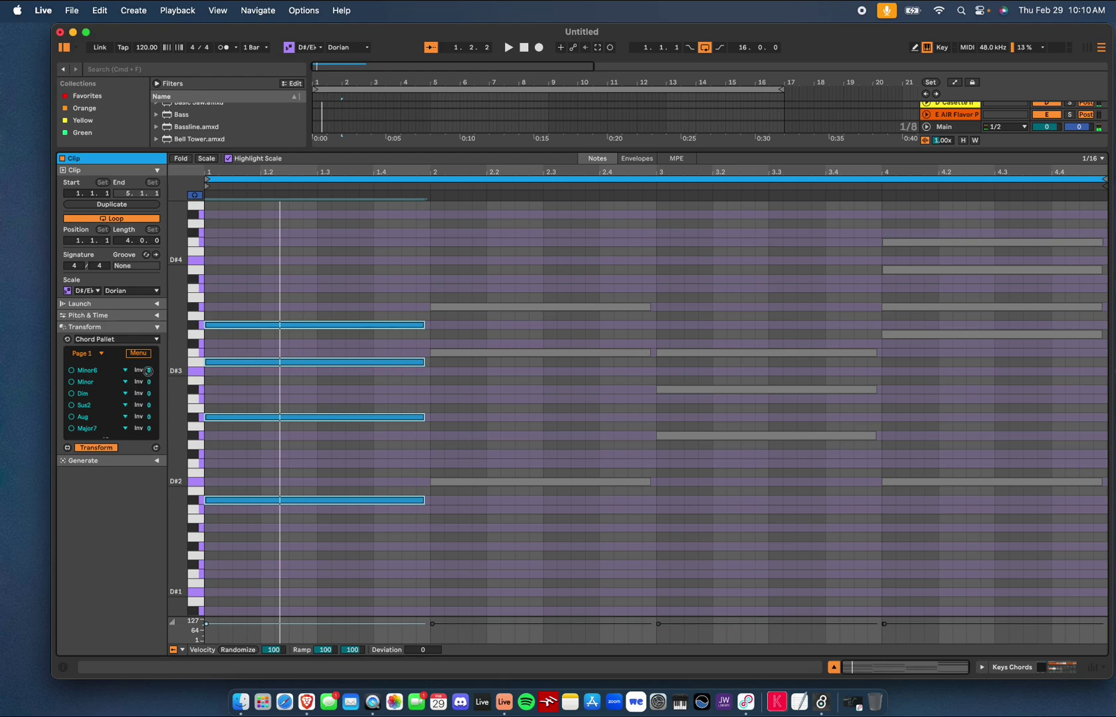
{"action": "scroll", "coordinate": [148, 371], "scroll_direction": "down", "scroll_amount": 3}
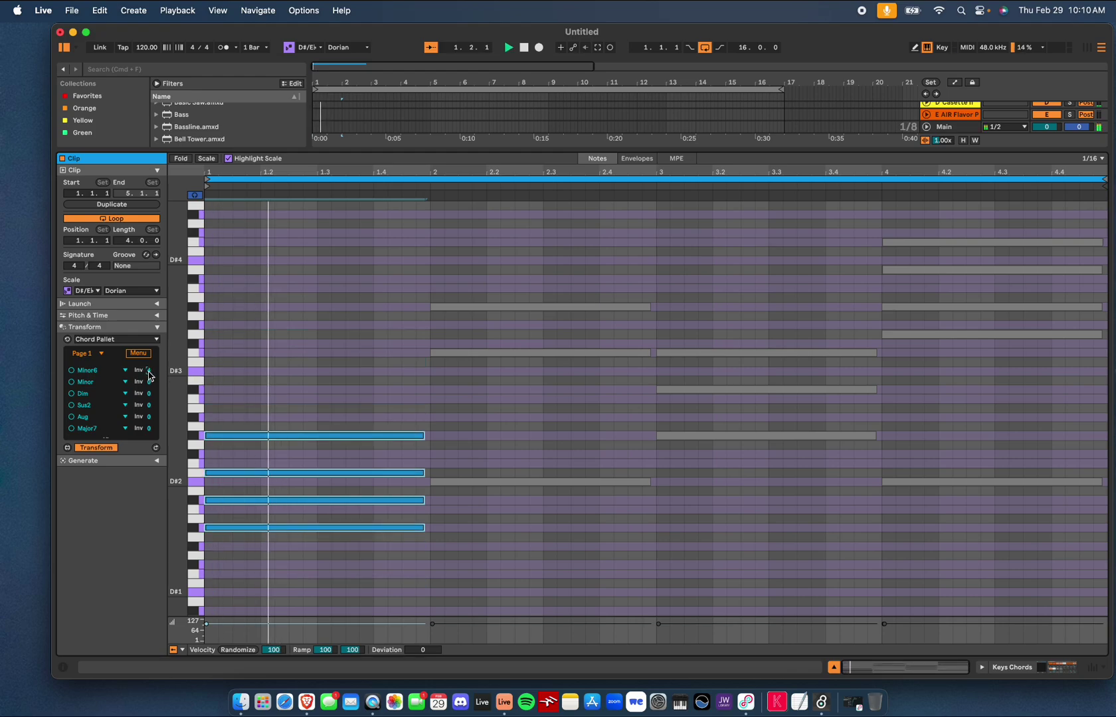
{"action": "scroll", "coordinate": [148, 371], "scroll_direction": "up", "scroll_amount": 4}
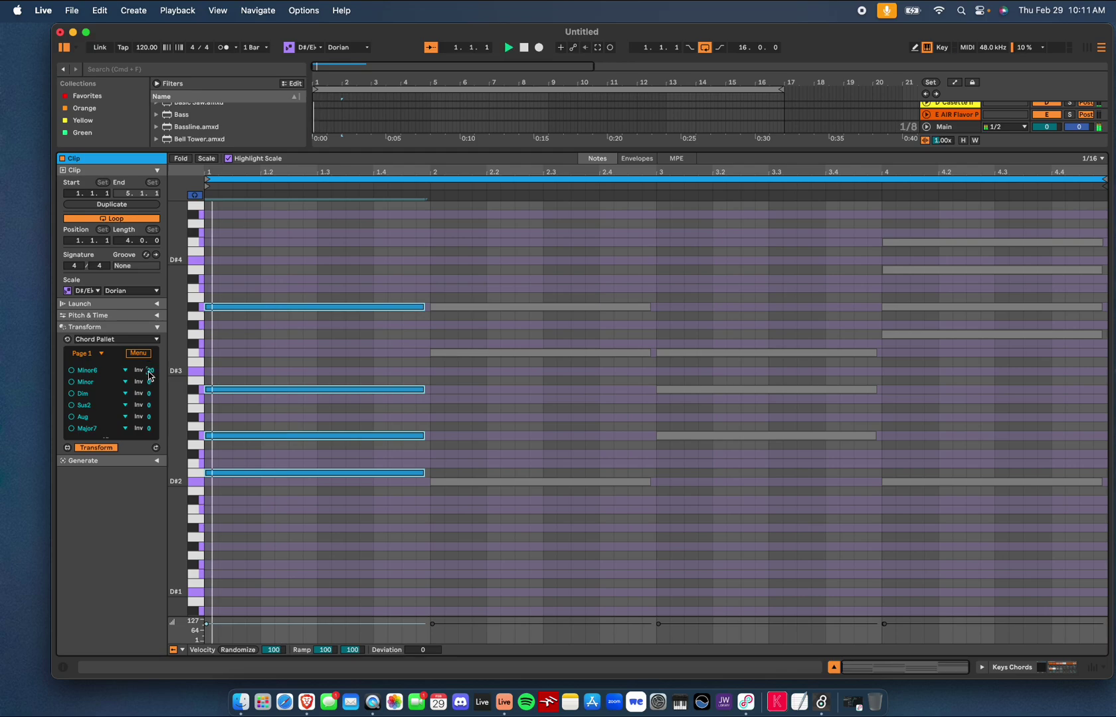
{"action": "scroll", "coordinate": [148, 371], "scroll_direction": "down", "scroll_amount": 1}
{"action": "scroll", "coordinate": [149, 371], "scroll_direction": "up", "scroll_amount": 1}
{"action": "scroll", "coordinate": [148, 371], "scroll_direction": "down", "scroll_amount": 2}
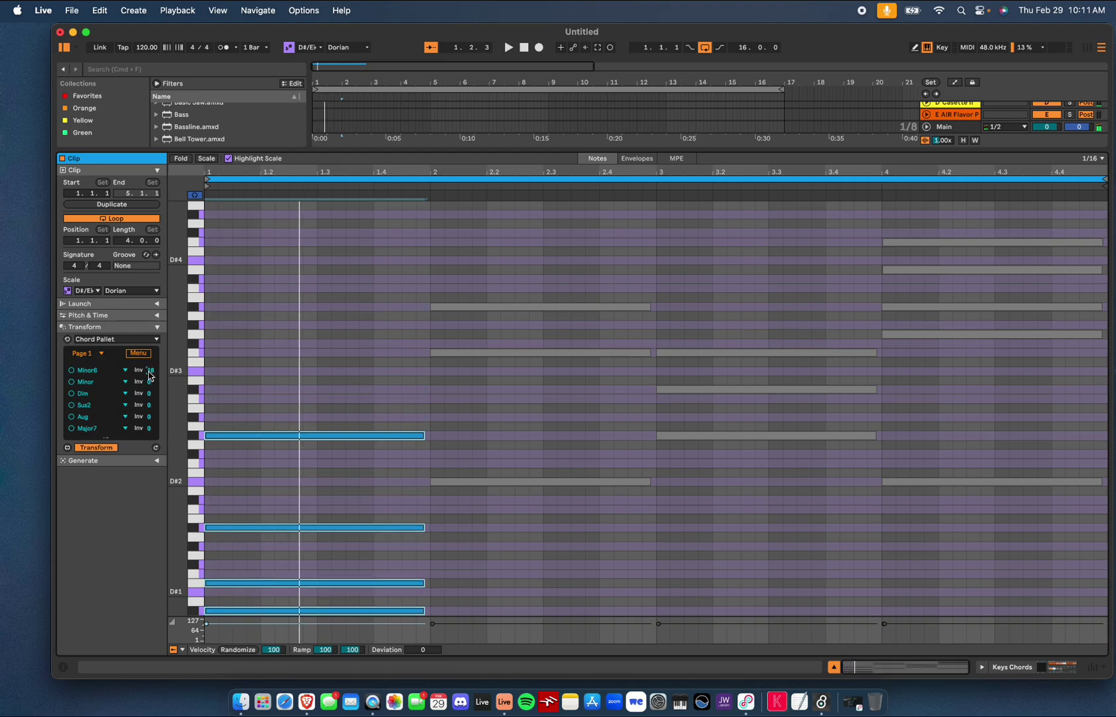
Turn bar 1's chord into a three-note Minor7Shell voicing
{"action": "left_click", "coordinate": [123, 370]}
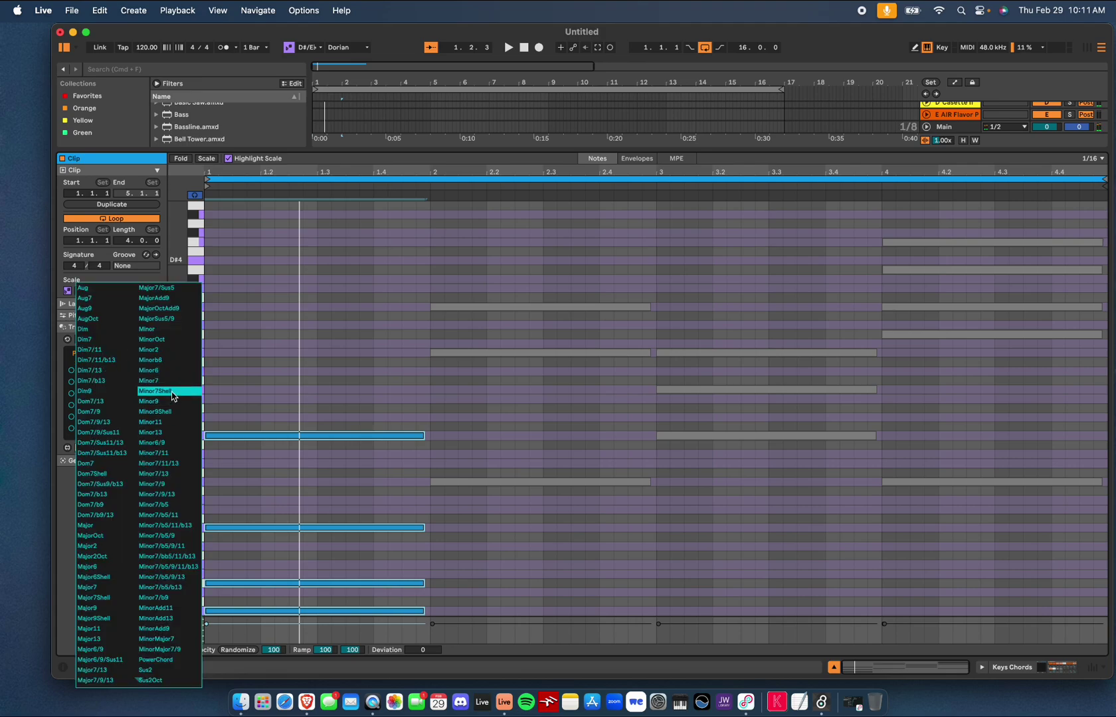
{"action": "left_click", "coordinate": [172, 396]}
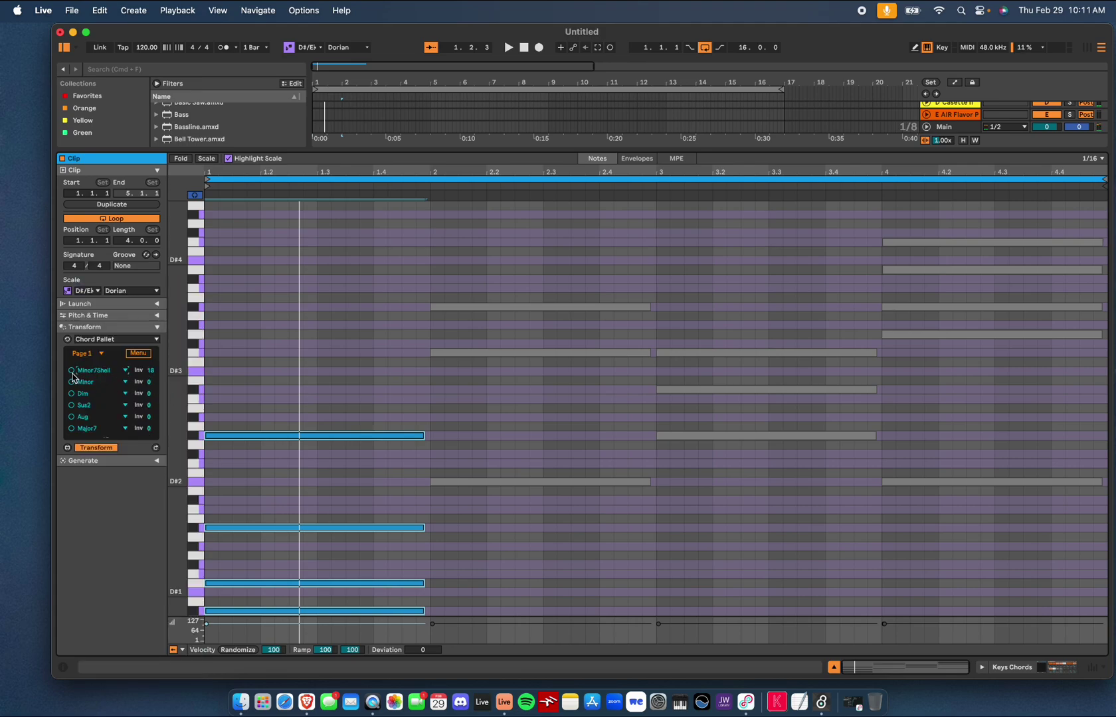
{"action": "left_click", "coordinate": [73, 372]}
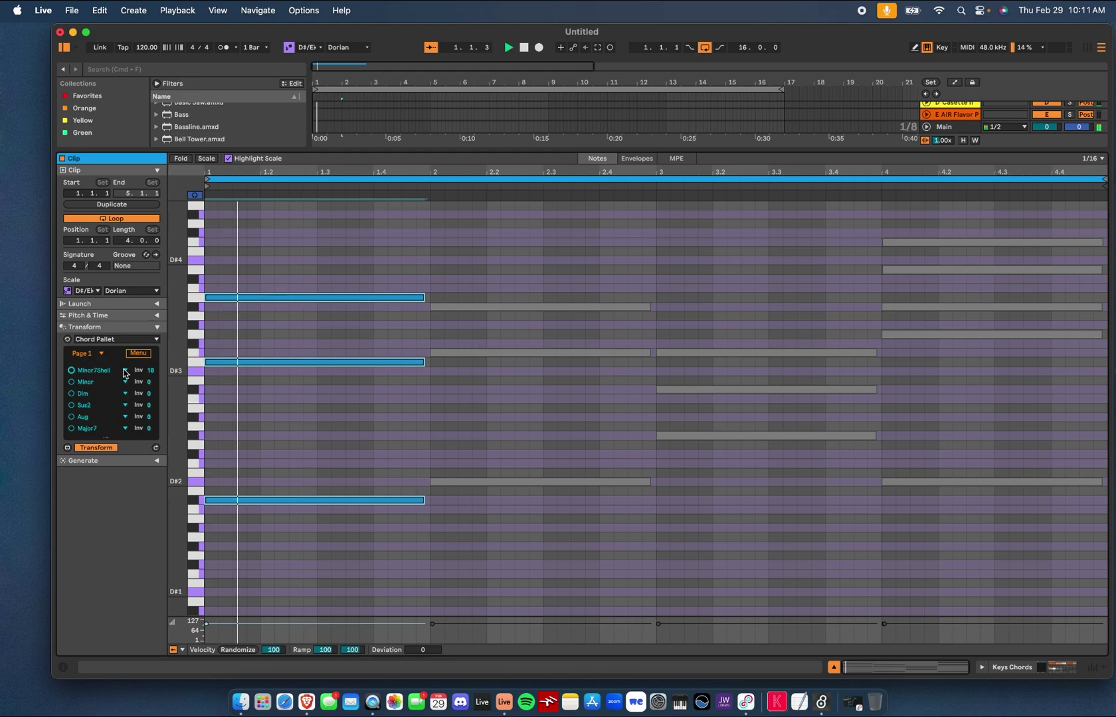
Change Chord Pallet's first slot chord type to Major9
{"action": "left_click", "coordinate": [103, 370]}
{"action": "left_click", "coordinate": [96, 587]}
{"action": "scroll", "coordinate": [276, 458], "scroll_direction": "down", "scroll_amount": 2}
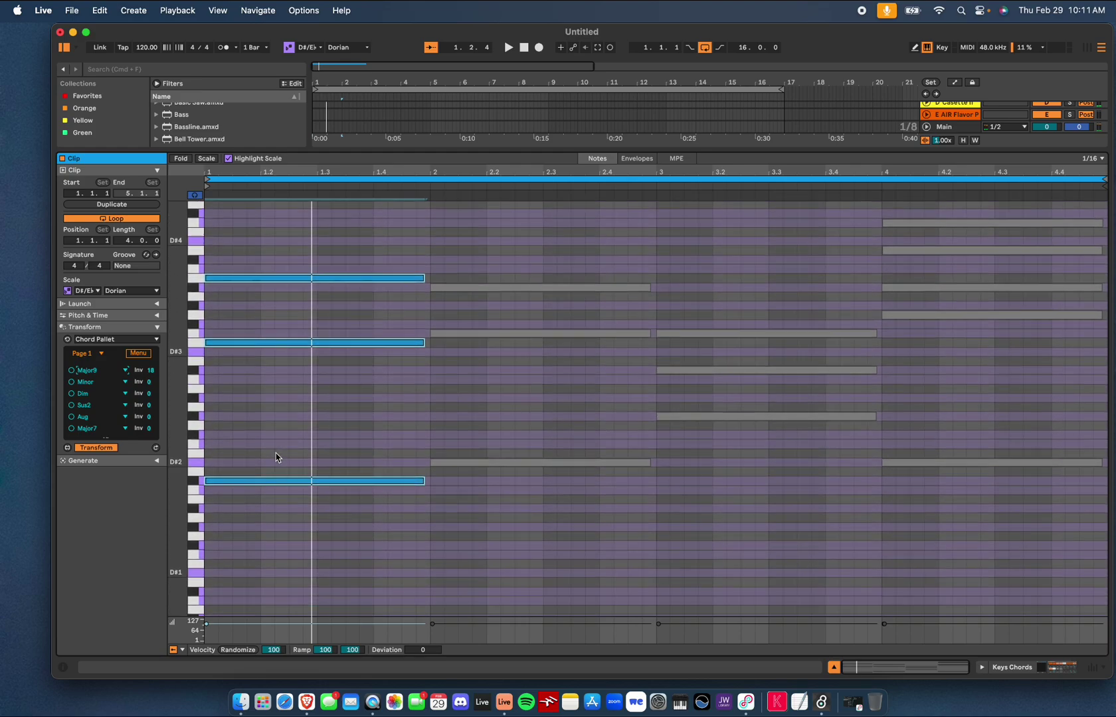
Add A#2 and F#2 notes spanning bar 1, then revoice its five notes as Major9
{"action": "left_click", "coordinate": [205, 399]}
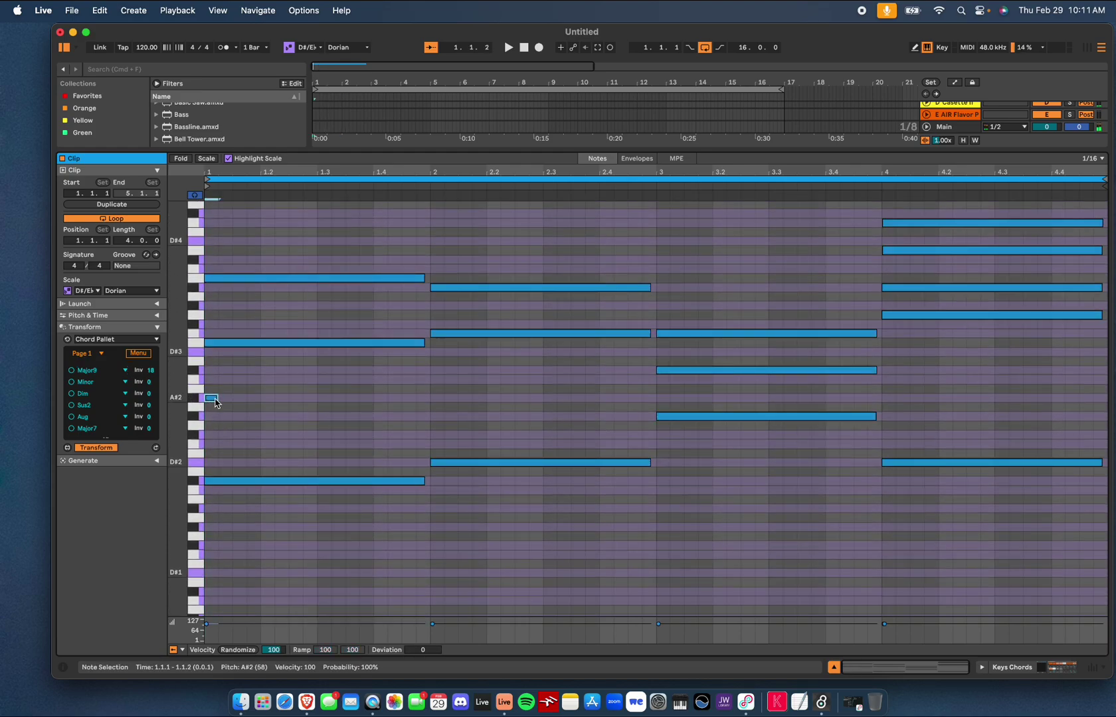
{"action": "left_click_drag", "start_coordinate": [210, 397], "coordinate": [426, 428]}
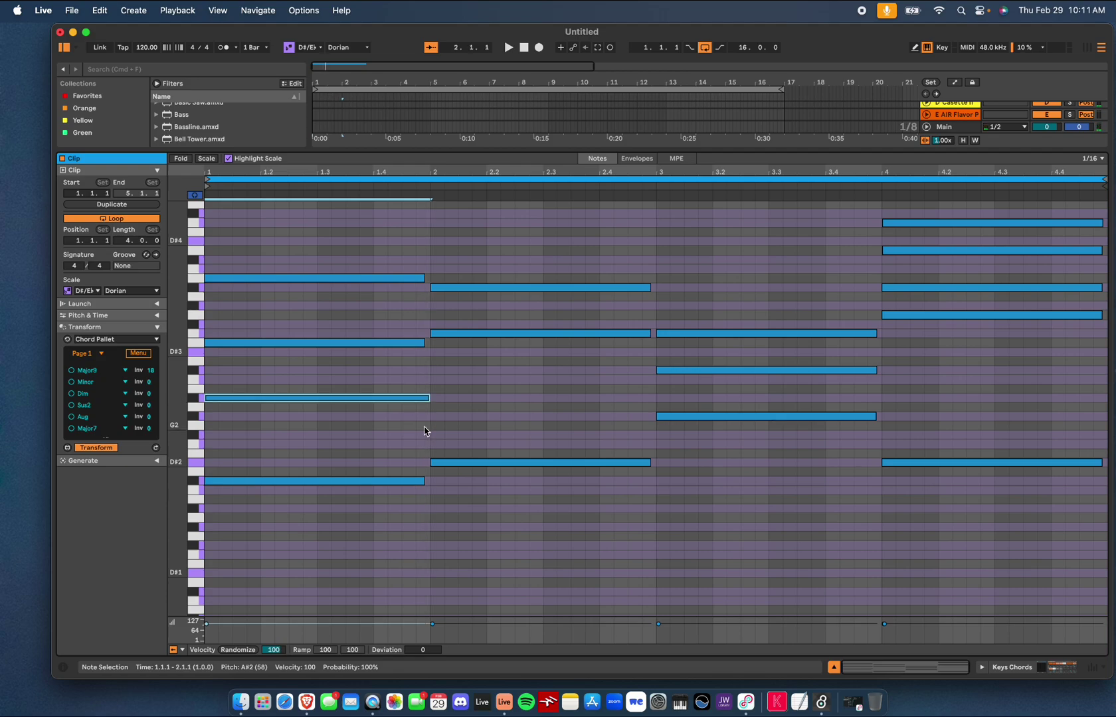
{"action": "left_click", "coordinate": [208, 435]}
{"action": "left_click_drag", "start_coordinate": [216, 435], "coordinate": [429, 452]}
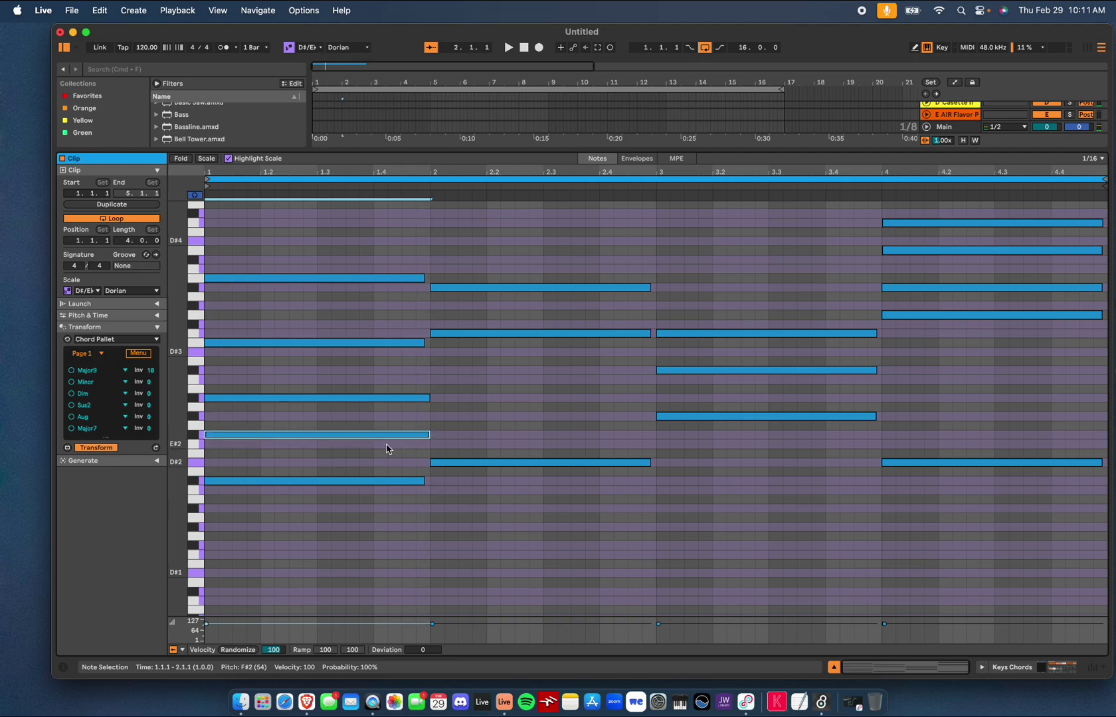
{"action": "left_click_drag", "start_coordinate": [312, 231], "coordinate": [243, 521]}
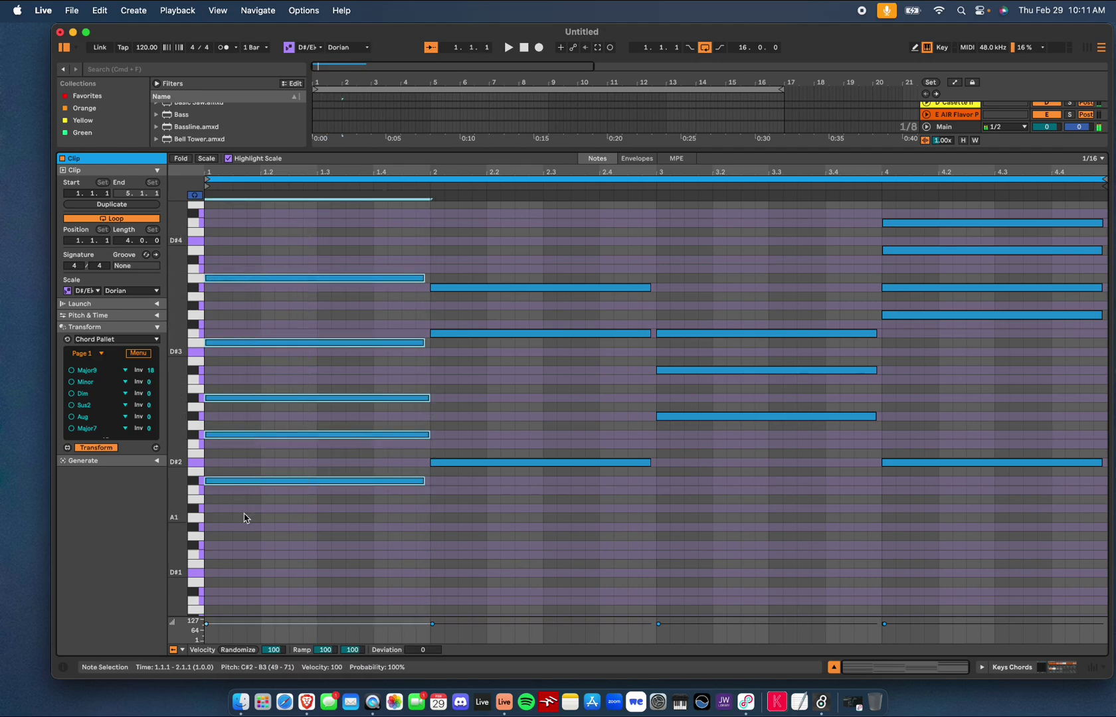
{"action": "left_click", "coordinate": [72, 371]}
Play the clip and set the bar-1 Major9 chord's Inv value to 28, topping out at D#4
{"action": "key", "text": "space"}
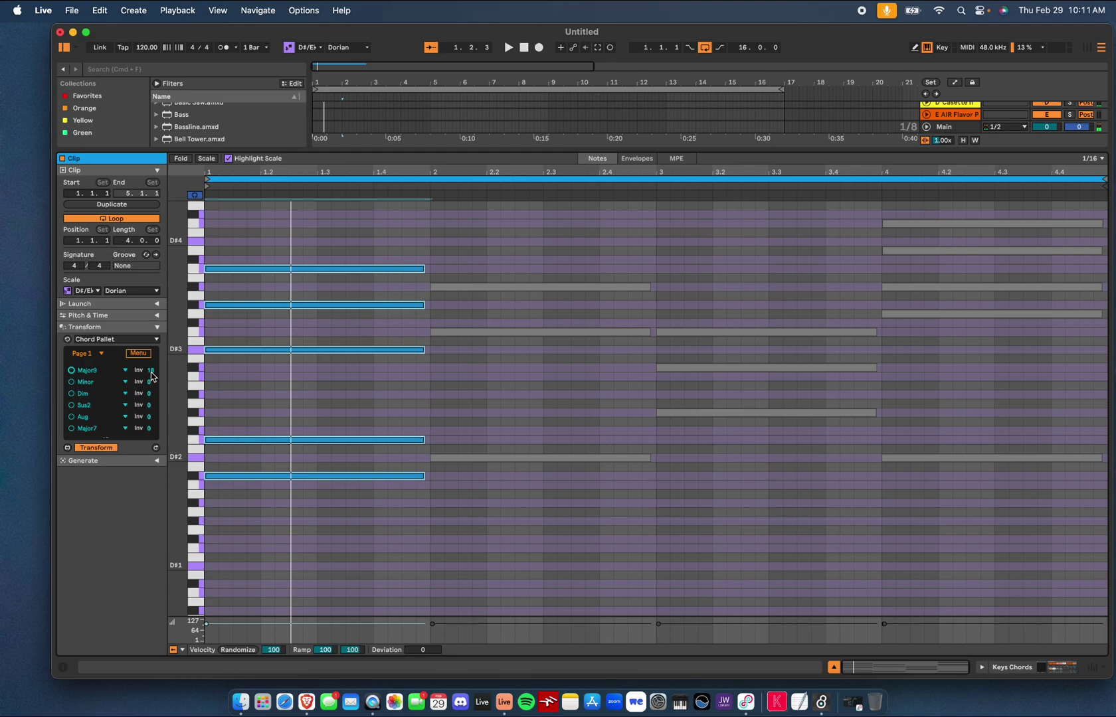
{"action": "scroll", "coordinate": [148, 371], "scroll_direction": "up", "scroll_amount": 1}
{"action": "scroll", "coordinate": [147, 370], "scroll_direction": "down", "scroll_amount": 1}
{"action": "scroll", "coordinate": [149, 370], "scroll_direction": "down", "scroll_amount": 1}
{"action": "scroll", "coordinate": [148, 369], "scroll_direction": "up", "scroll_amount": 1}
{"action": "scroll", "coordinate": [148, 370], "scroll_direction": "down", "scroll_amount": 1}
{"action": "scroll", "coordinate": [150, 370], "scroll_direction": "up", "scroll_amount": 2}
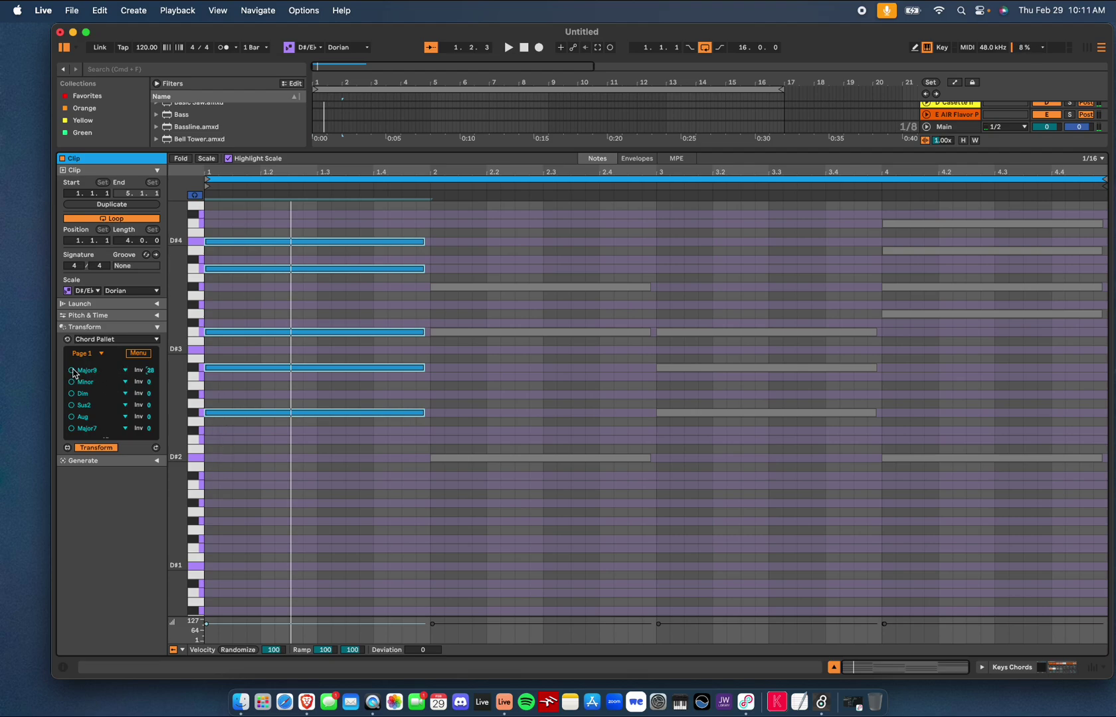
{"action": "key", "text": "space"}
{"action": "key", "text": "space"}
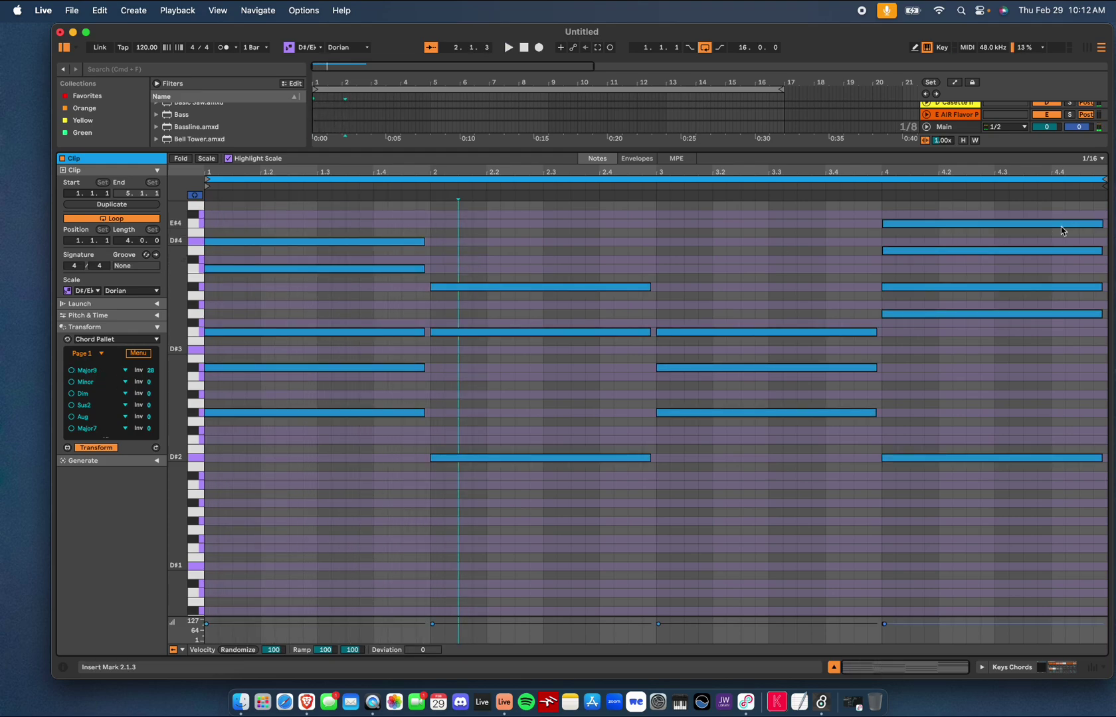
Select all chord notes and apply the Strum transform with High set to 36%
{"action": "left_click_drag", "start_coordinate": [1049, 203], "coordinate": [204, 458]}
{"action": "left_click", "coordinate": [147, 339]}
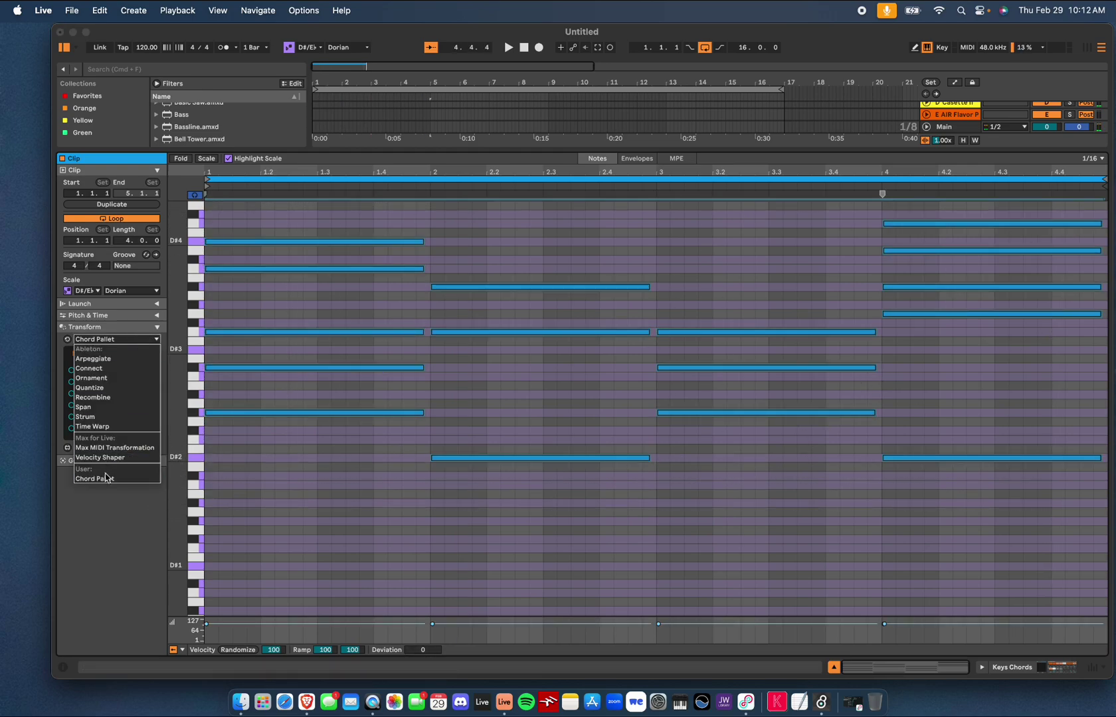
{"action": "left_click", "coordinate": [106, 416]}
{"action": "left_click_drag", "start_coordinate": [113, 367], "coordinate": [134, 372]}
{"action": "key", "text": "space"}
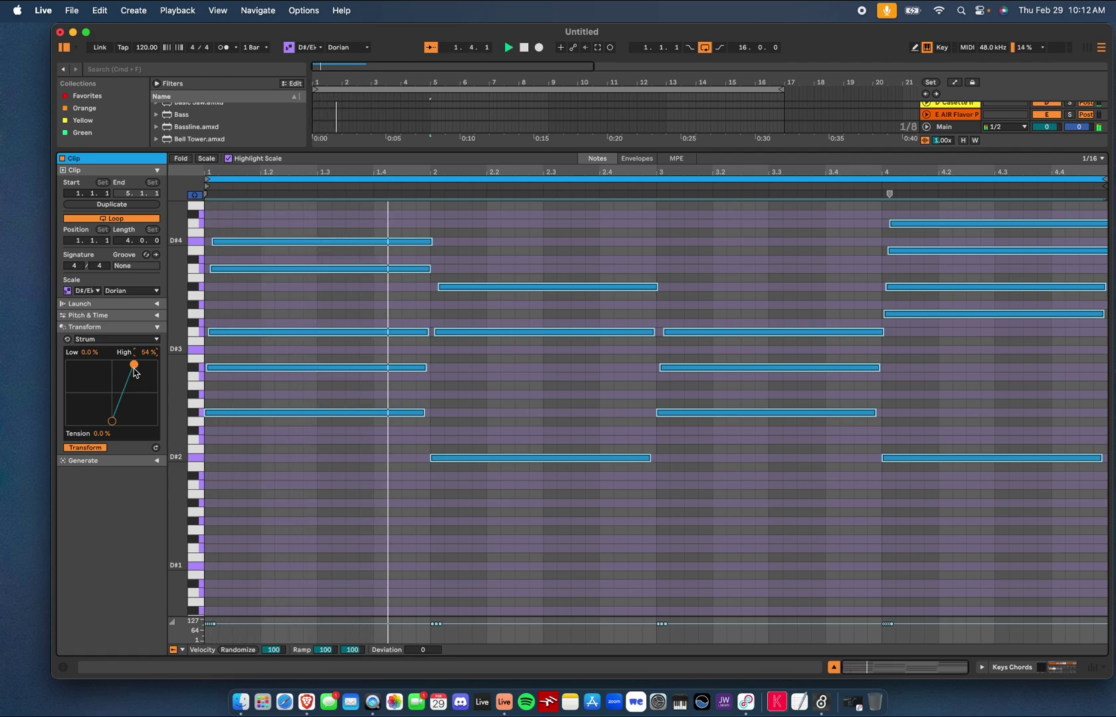
{"action": "left_click_drag", "start_coordinate": [134, 372], "coordinate": [127, 372]}
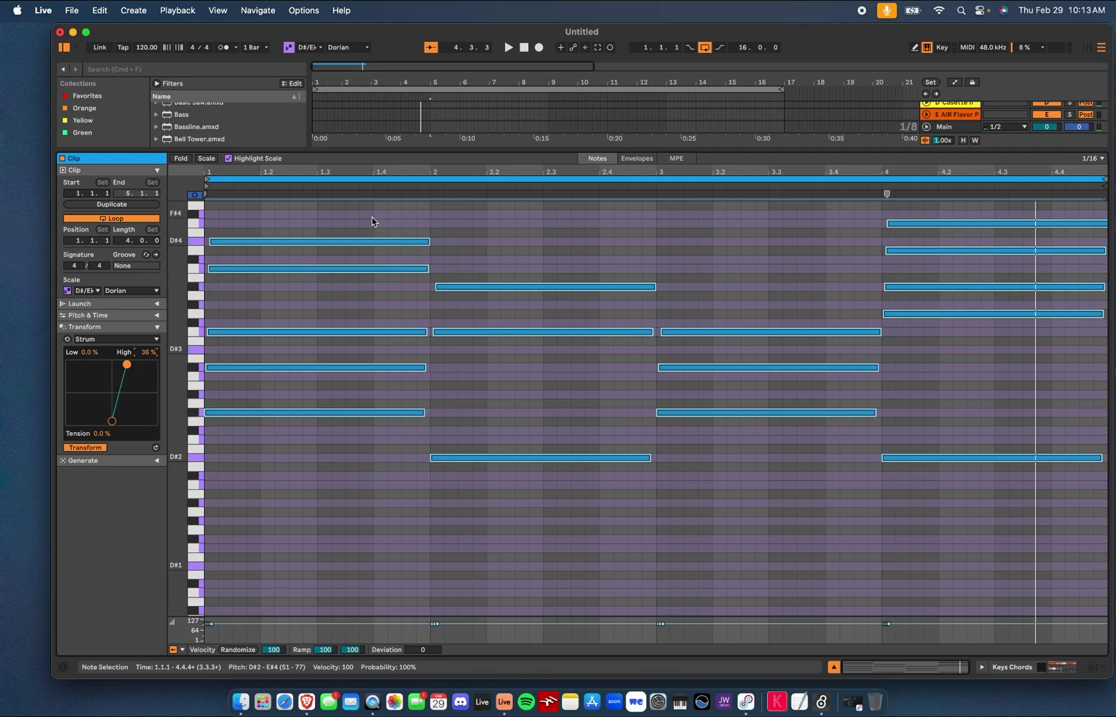
Close the clip's piano roll to show the Arrangement view with all tracks
{"action": "key", "text": "shift+Tab"}
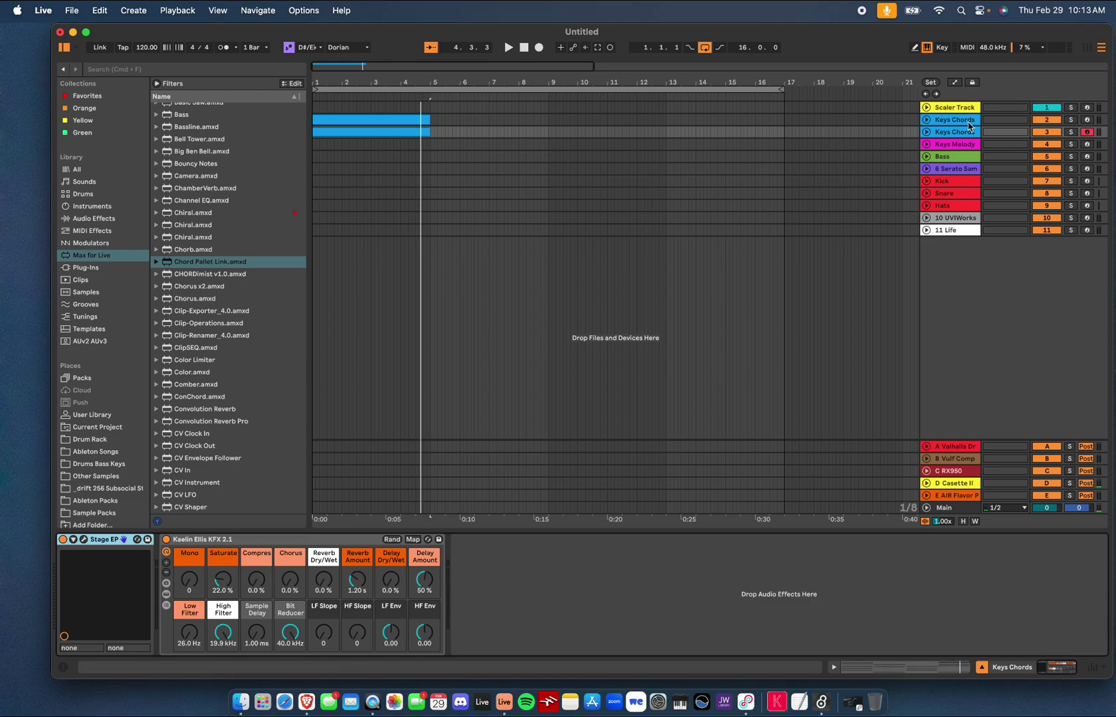
Delete the duplicate Keys Chords track 3, then unfold and select Keys Chords track 2
{"action": "left_click", "coordinate": [926, 132]}
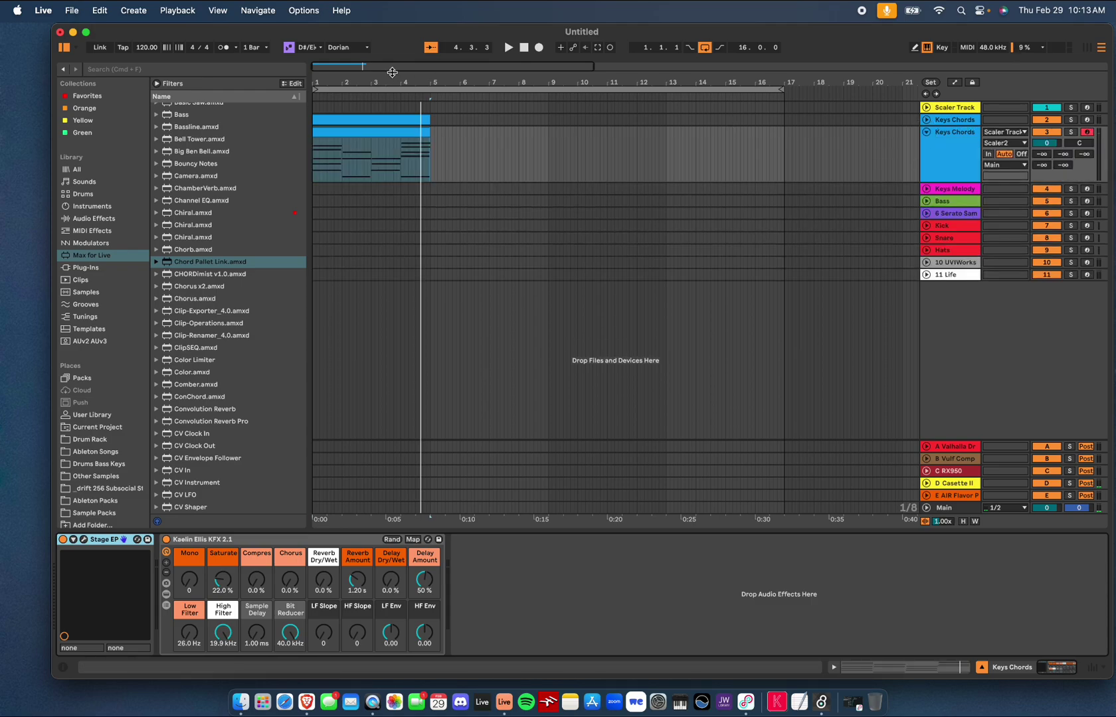
{"action": "left_click", "coordinate": [956, 148]}
{"action": "key", "text": "Delete"}
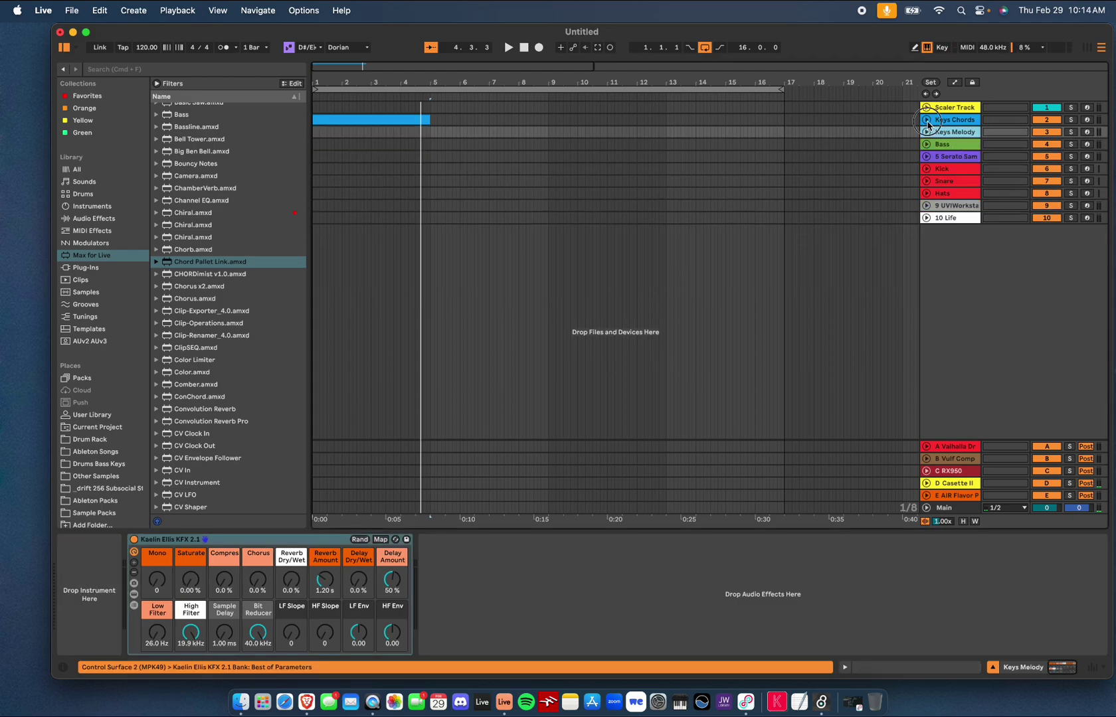
{"action": "left_click", "coordinate": [926, 120]}
{"action": "left_click", "coordinate": [378, 130]}
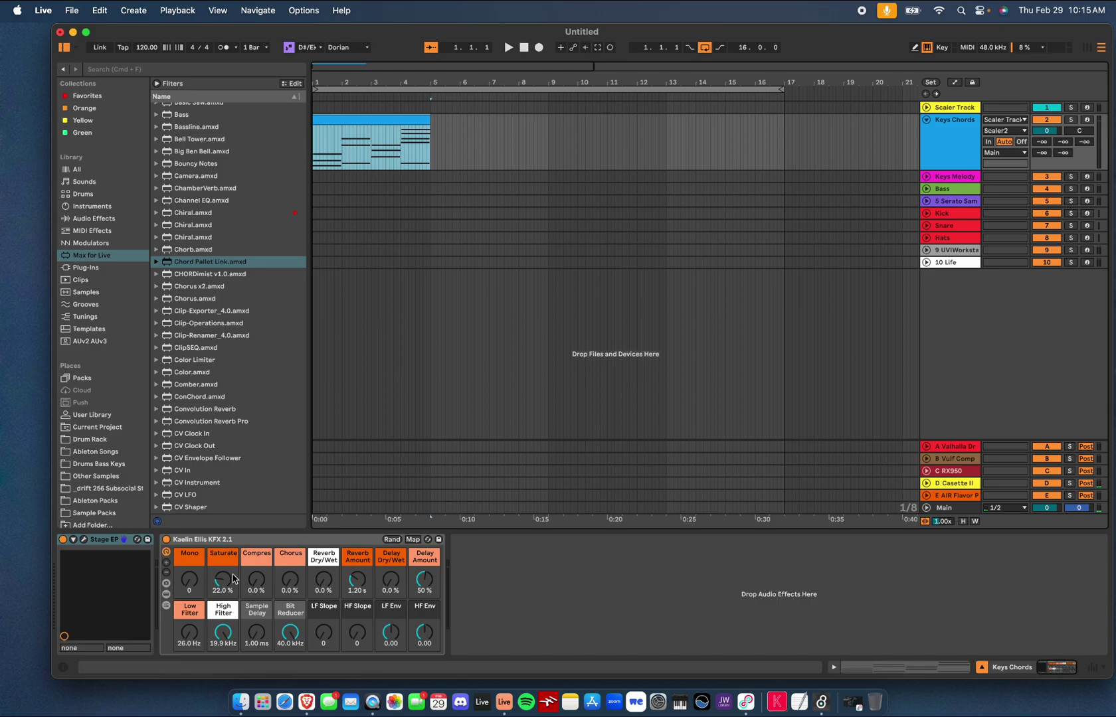
Open the Stage EP plugin window, then close it again
{"action": "left_click", "coordinate": [83, 539]}
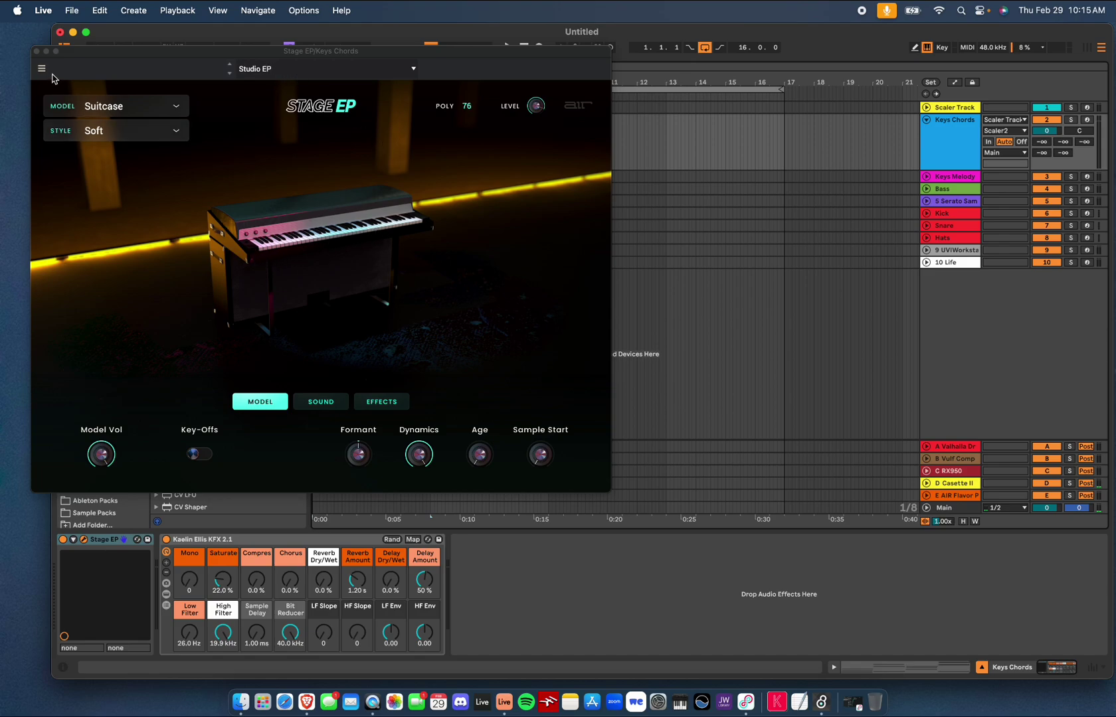
{"action": "left_click", "coordinate": [39, 56]}
{"action": "left_click", "coordinate": [37, 52]}
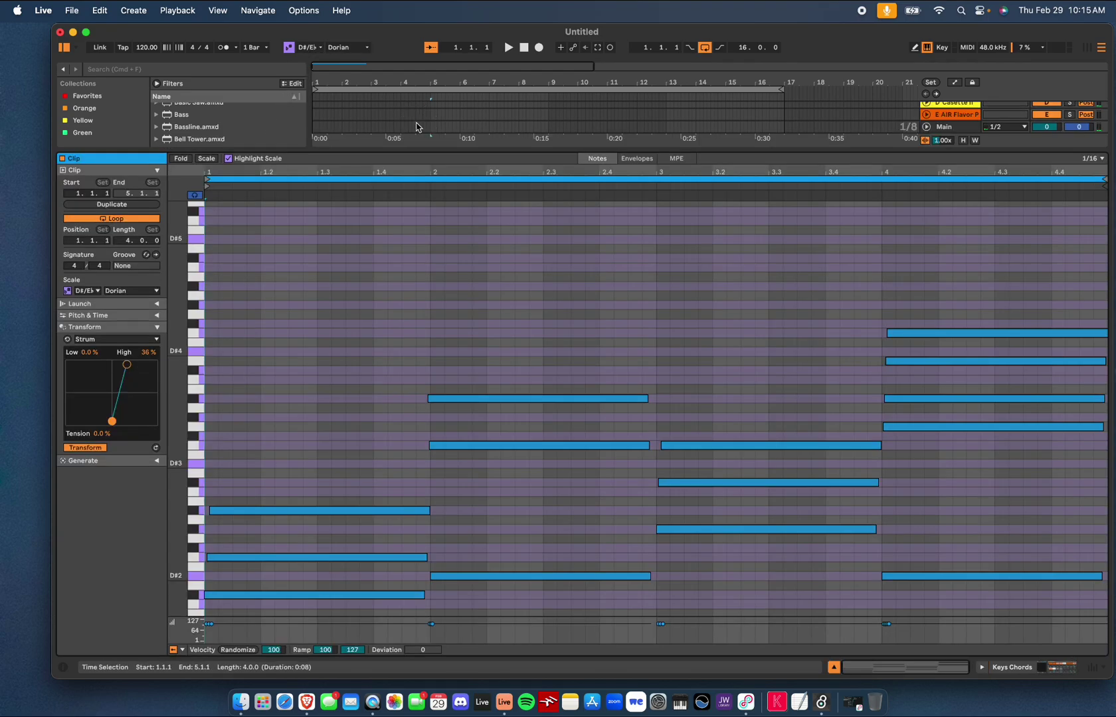
Open the Keys Chords clip in the piano roll, then collapse it back to the arrangement
{"action": "double_click", "coordinate": [412, 120]}
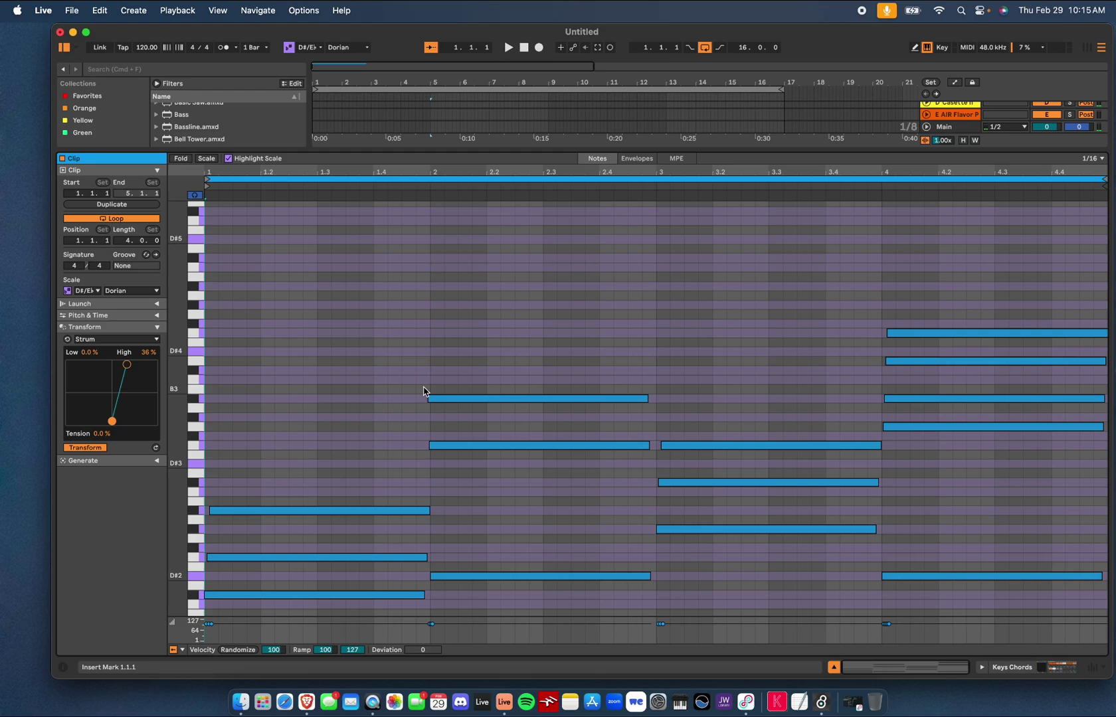
{"action": "left_click", "coordinate": [645, 151]}
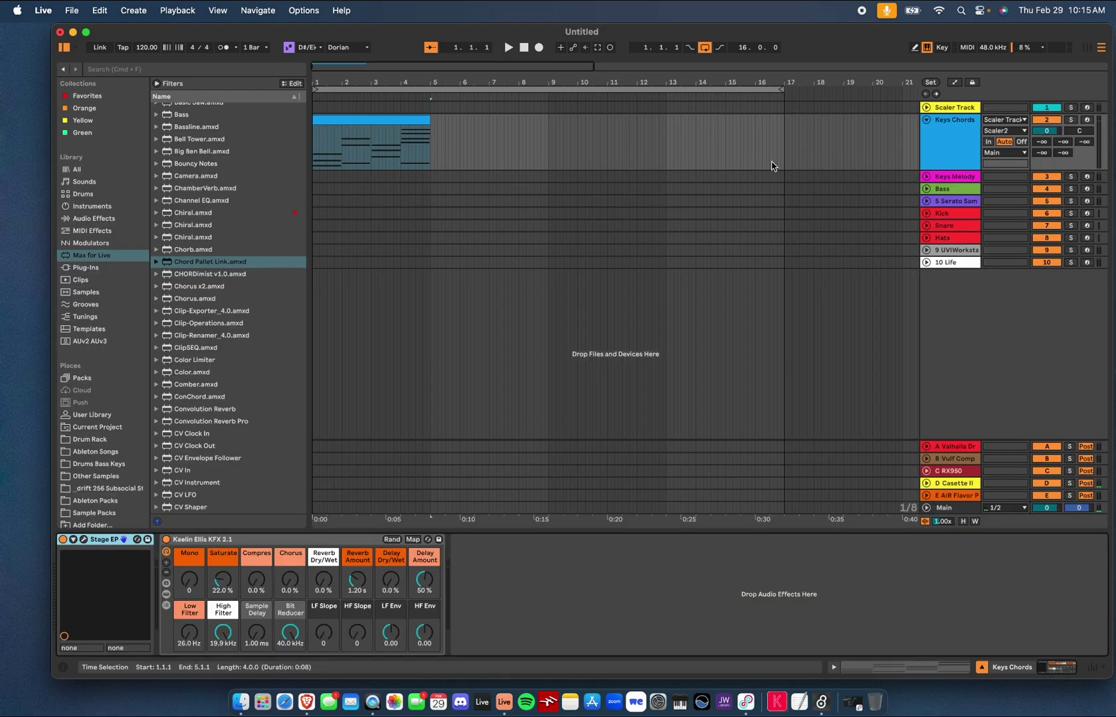